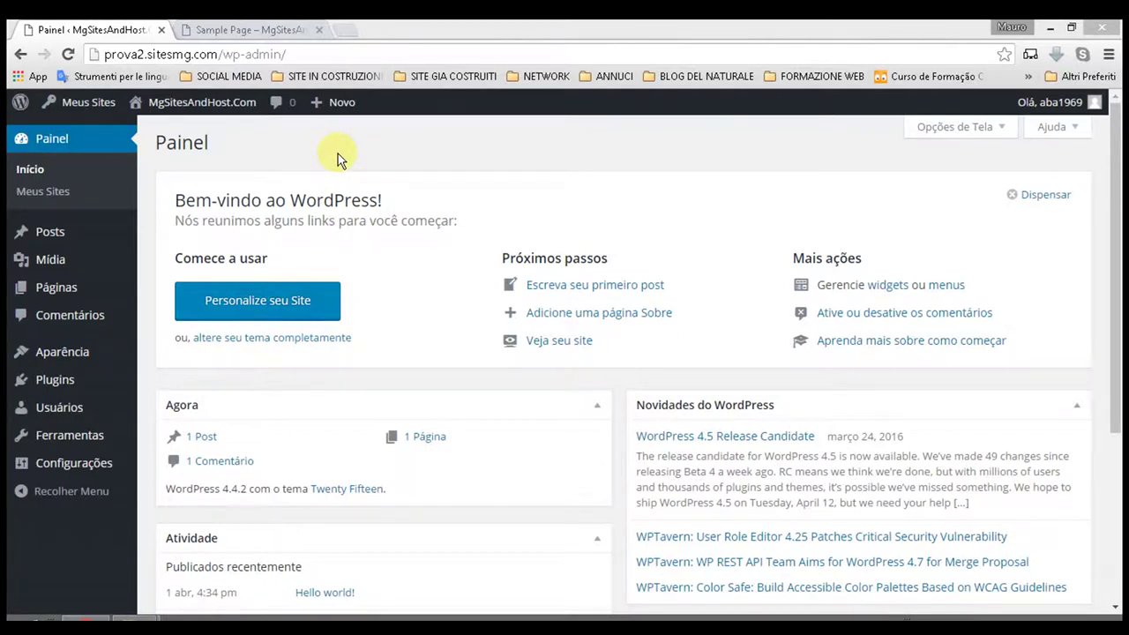
Look over the published Sample Page from top to end and return to the site's admin dashboard
click(272, 28)
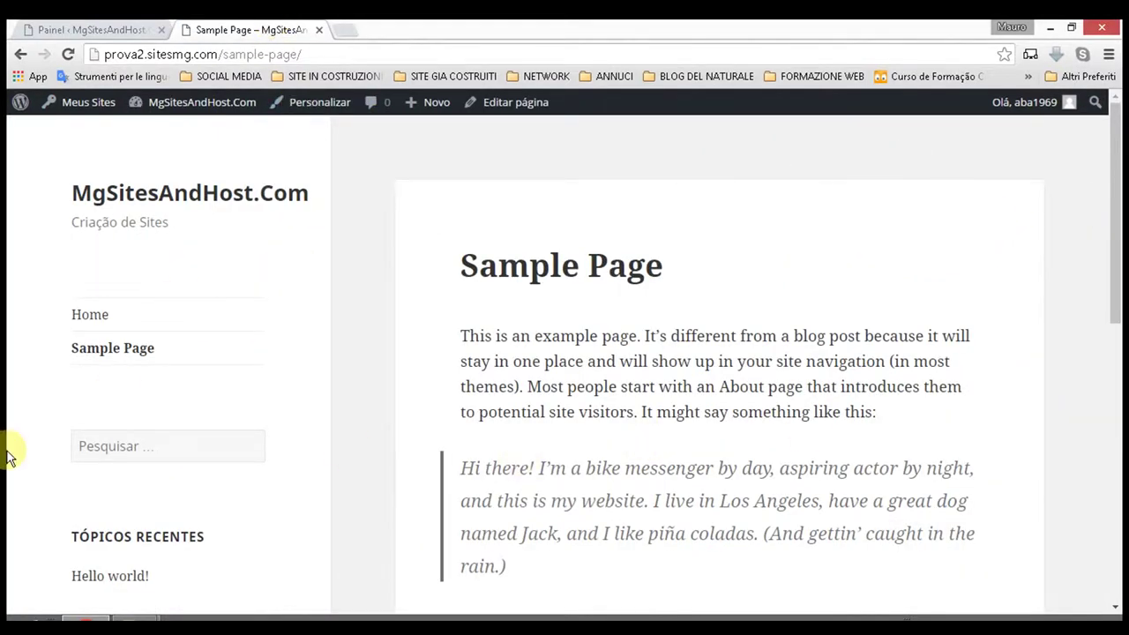
scroll(8, 454, down, 10)
scroll(1015, 521, up, 10)
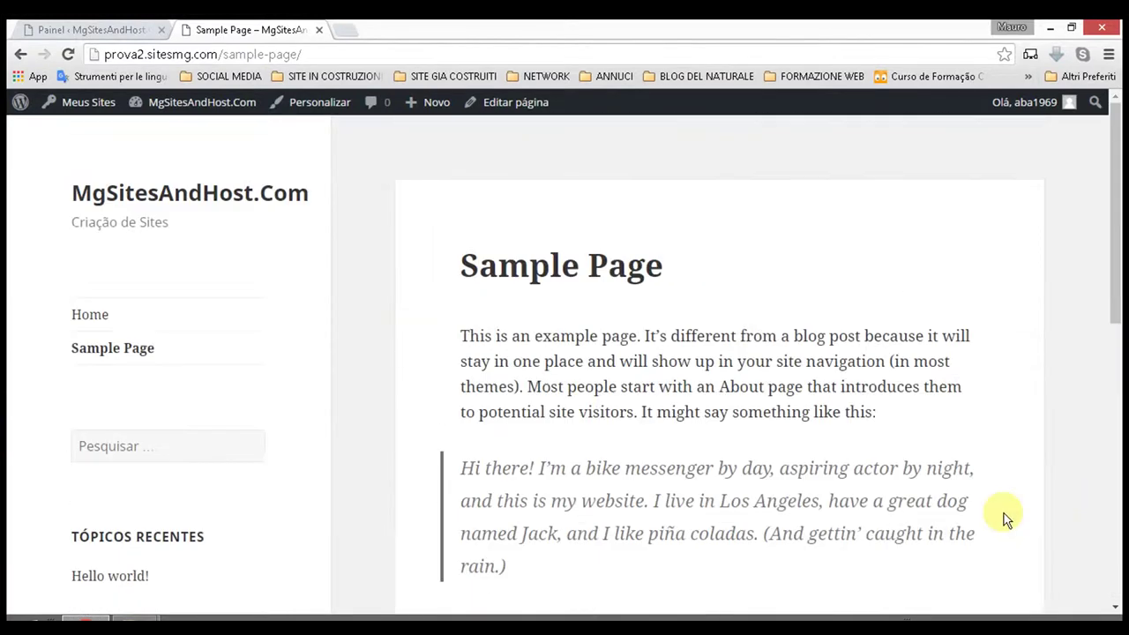
click(100, 26)
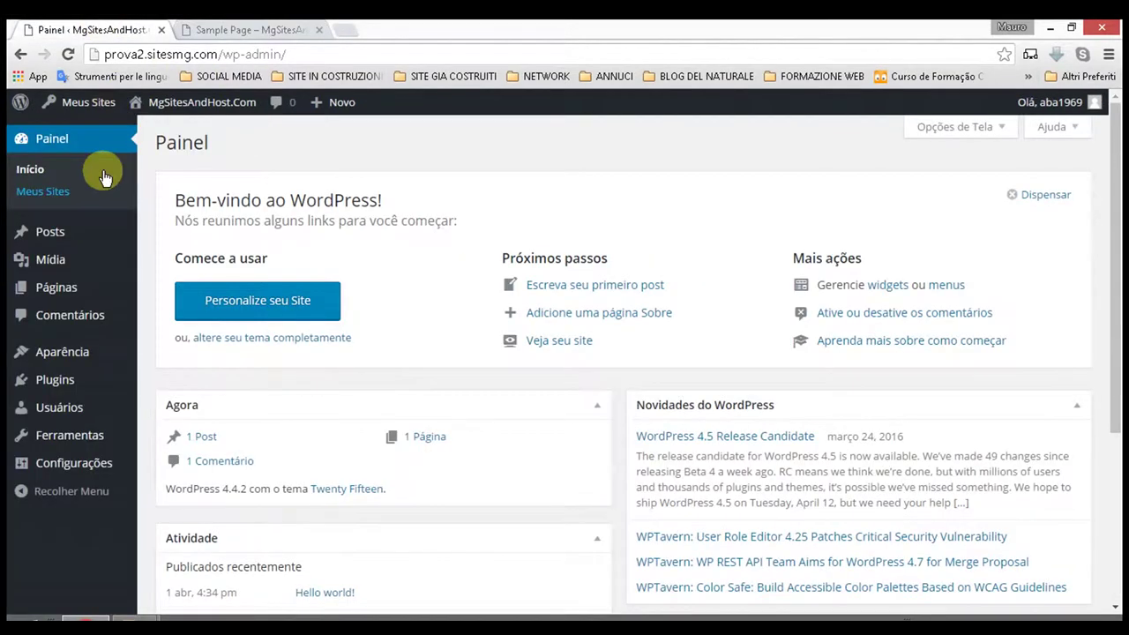
mouse_move(93, 103)
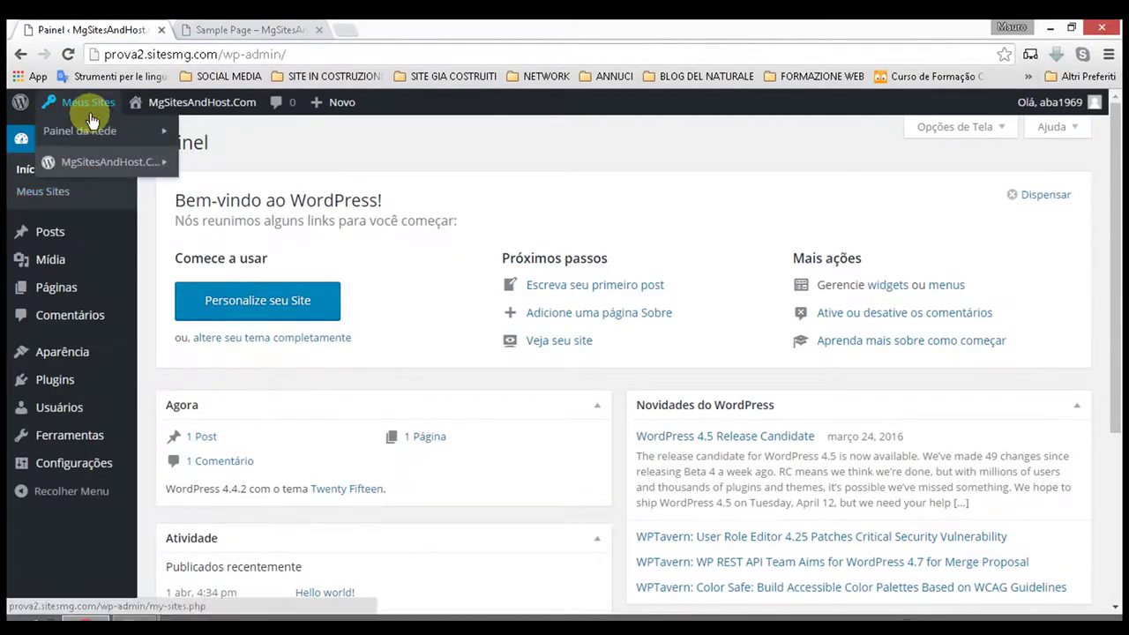
click(226, 32)
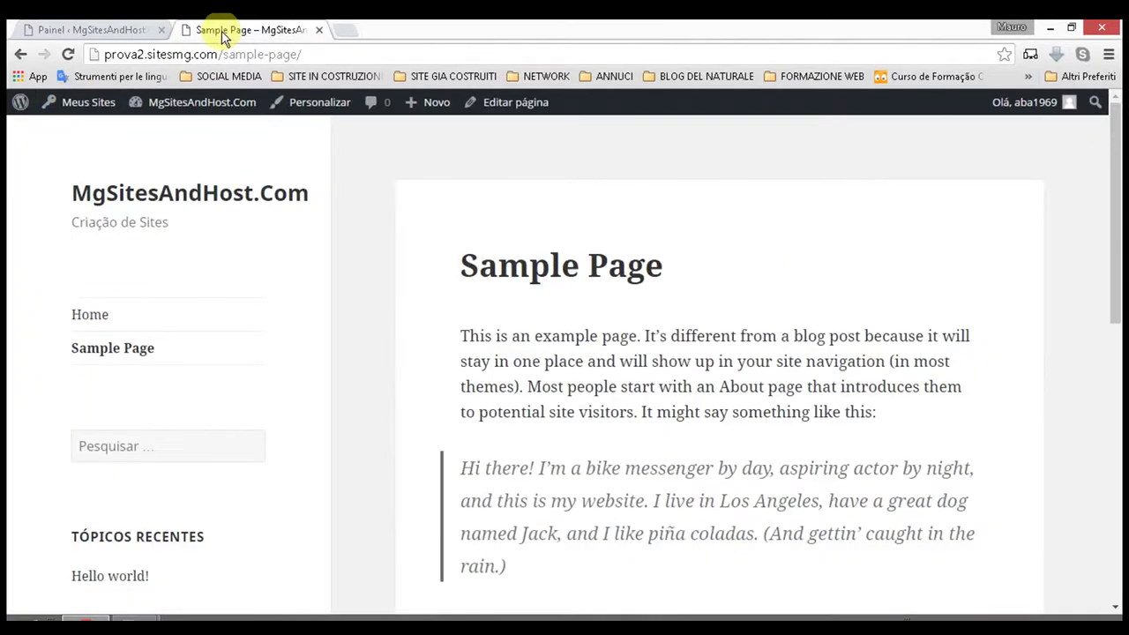
click(79, 30)
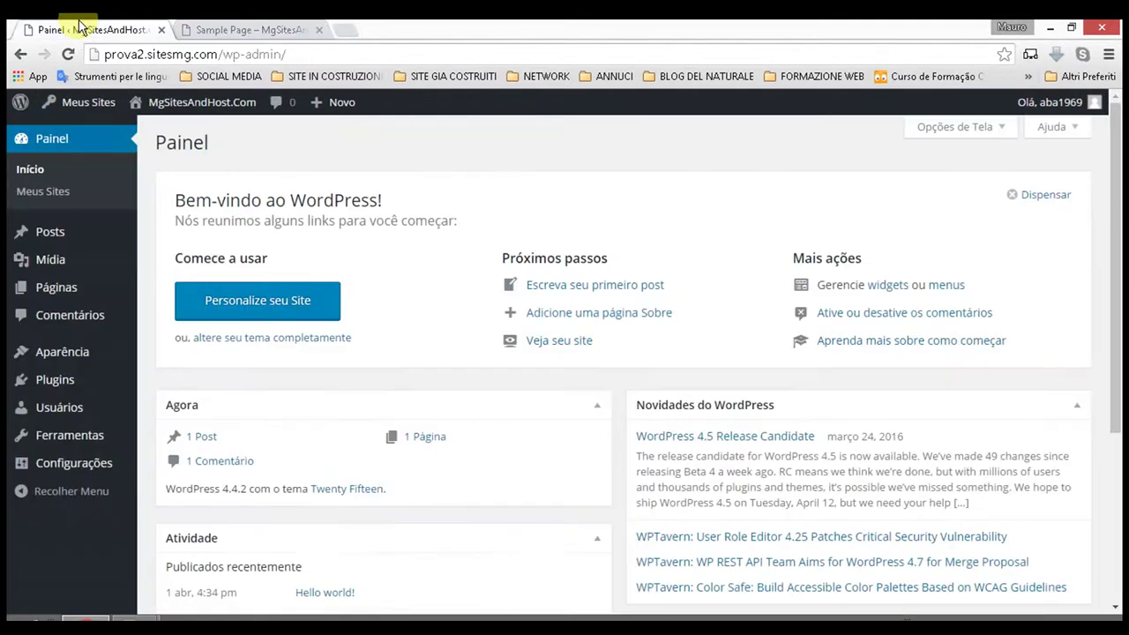
Review the themes installed in the network admin and open the catalogue for adding new themes
mouse_move(71, 101)
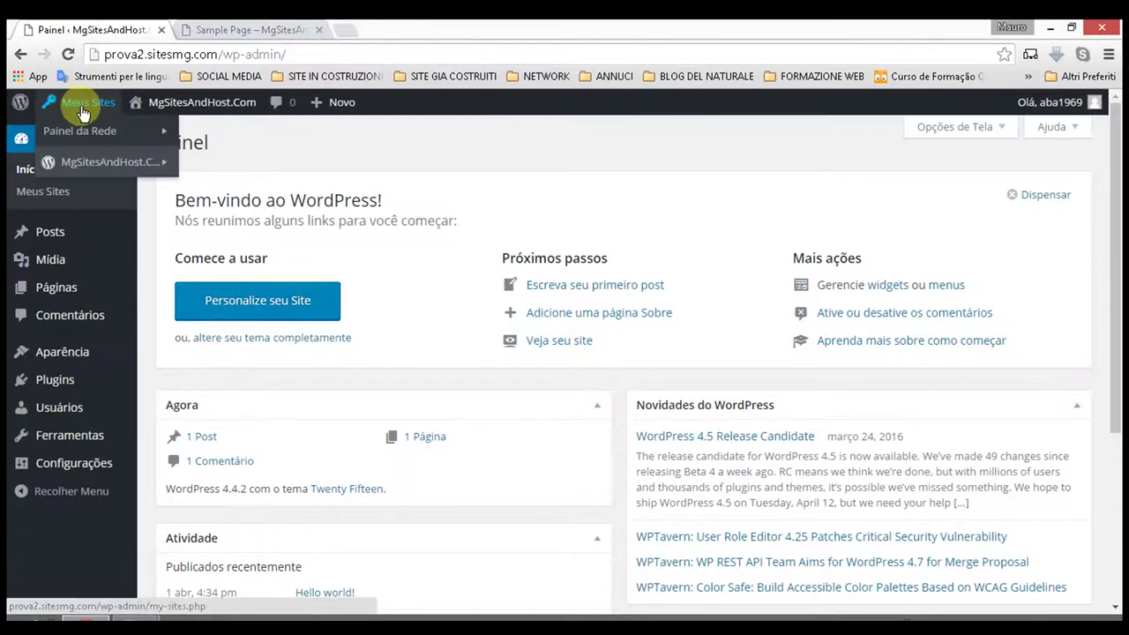
mouse_move(161, 132)
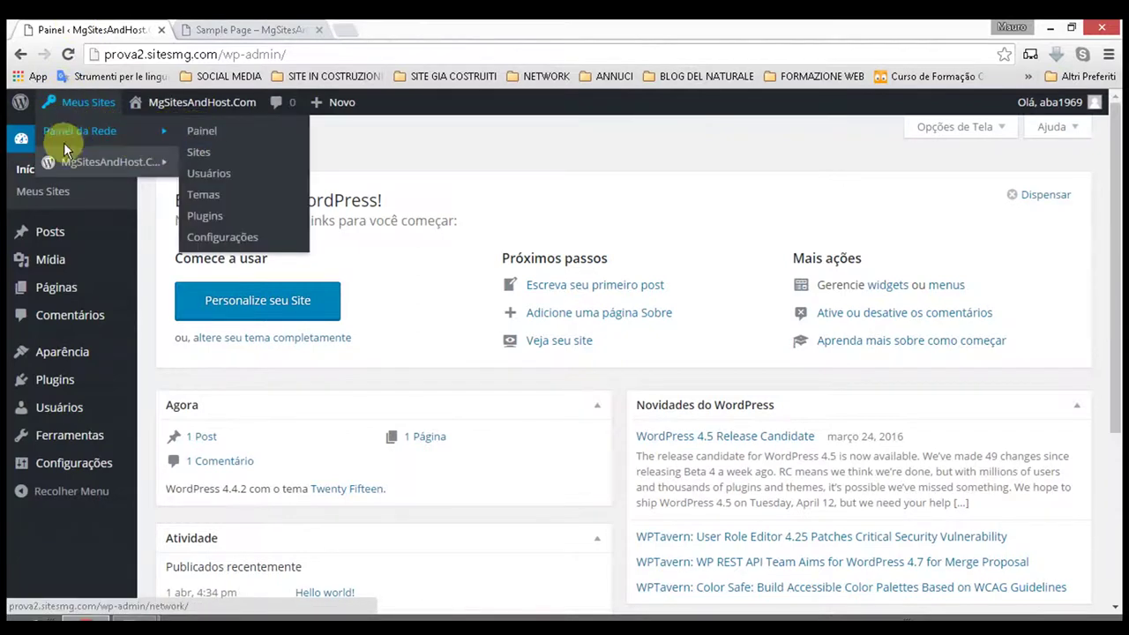
click(201, 196)
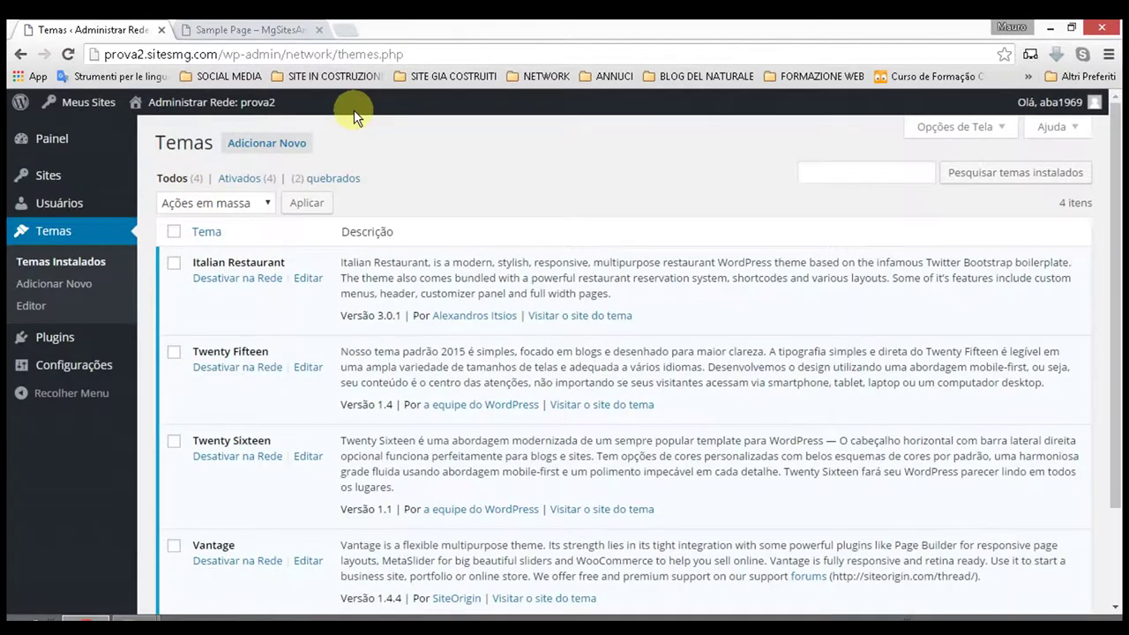
click(281, 150)
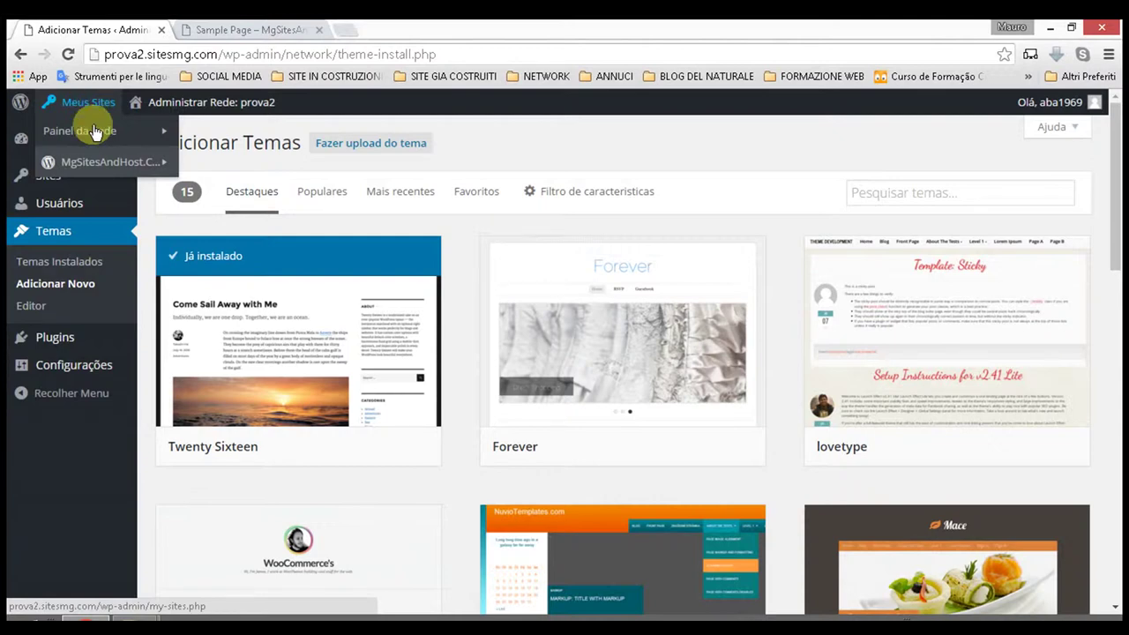
From the MgSitesAndHost.Com dashboard, open the form for adding a new page, examine its fields and return without creating a page
mouse_move(97, 162)
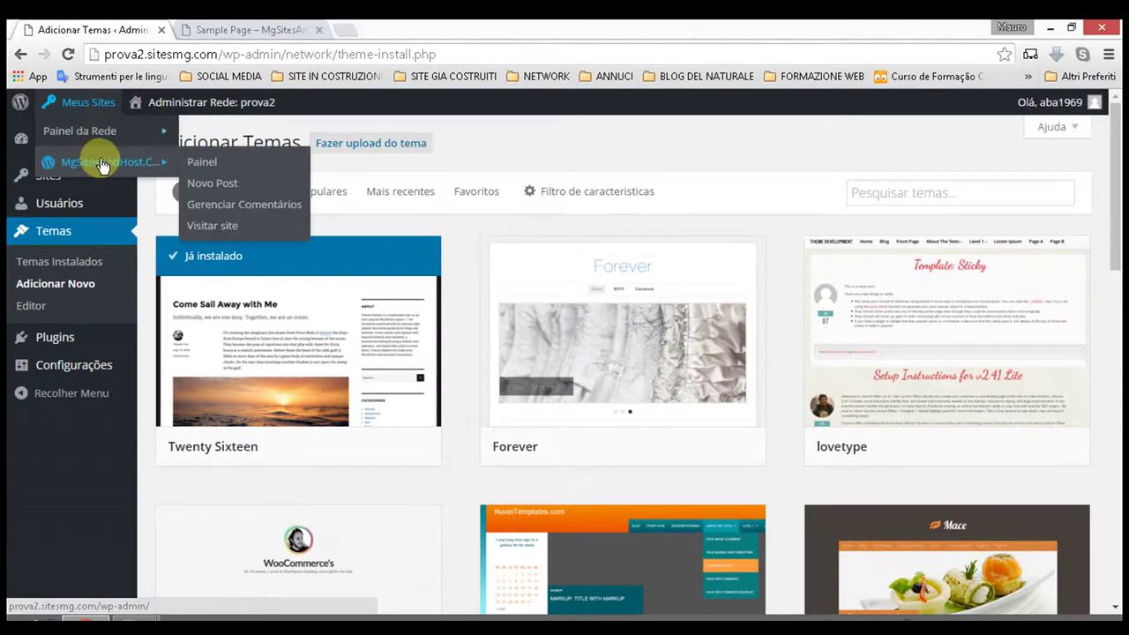
click(201, 166)
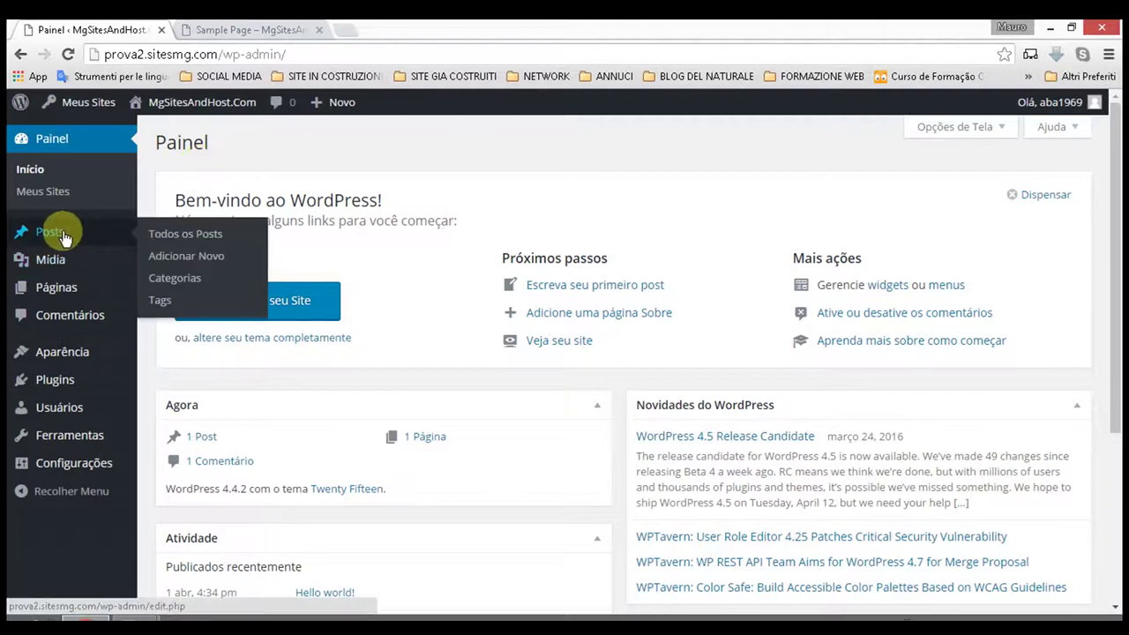
mouse_move(55, 262)
mouse_move(50, 286)
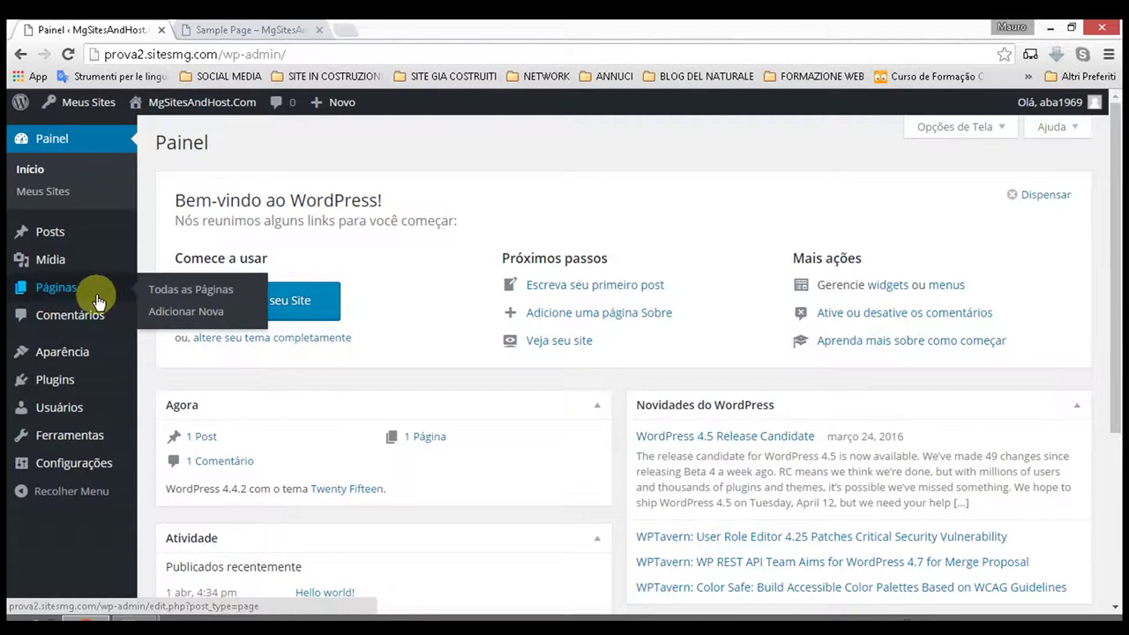
click(186, 313)
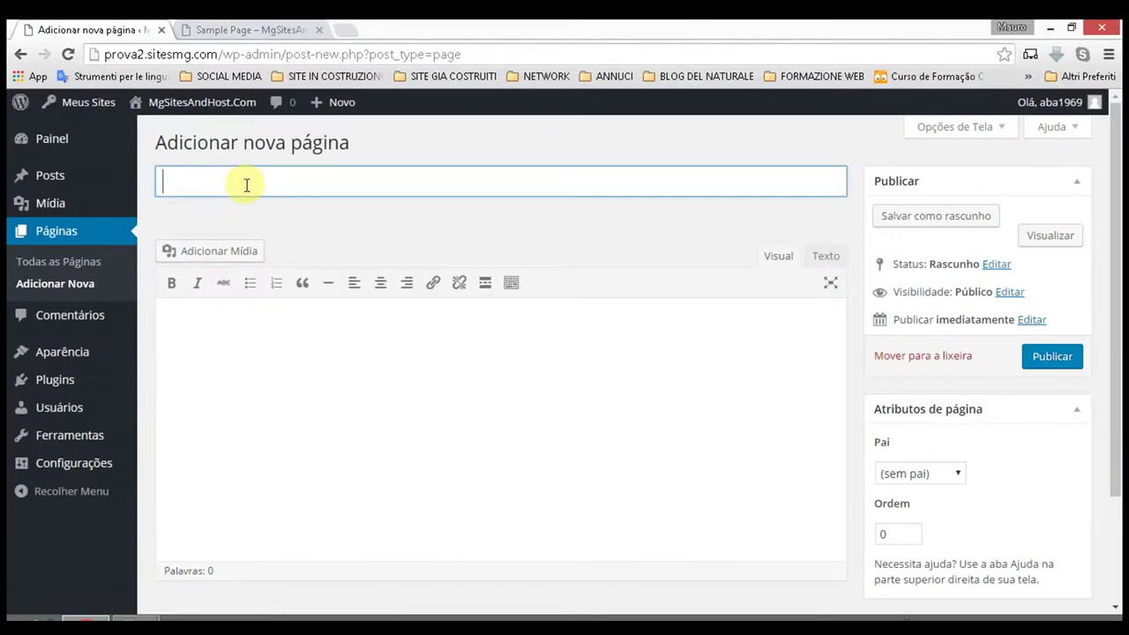
click(237, 326)
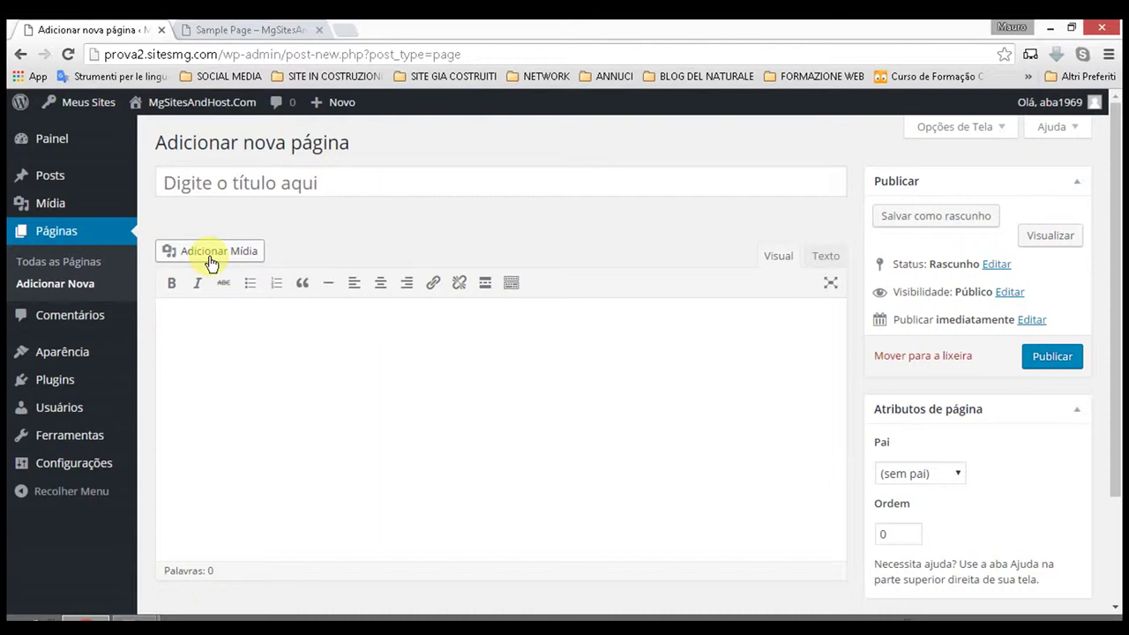
scroll(547, 343, down, 2)
scroll(529, 338, up, 2)
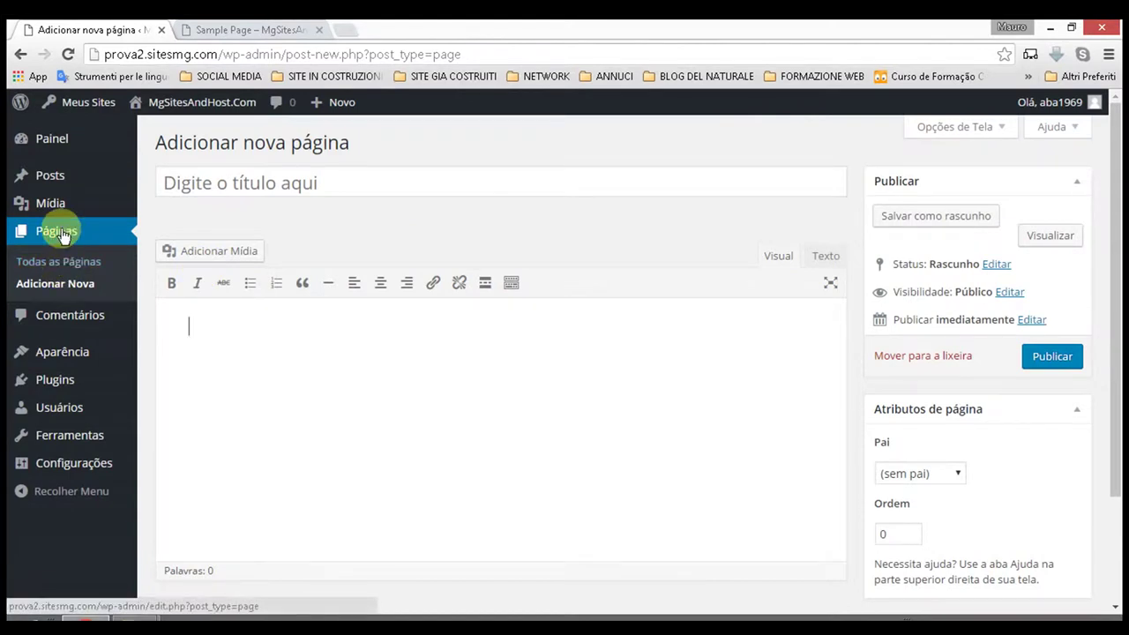
mouse_move(45, 141)
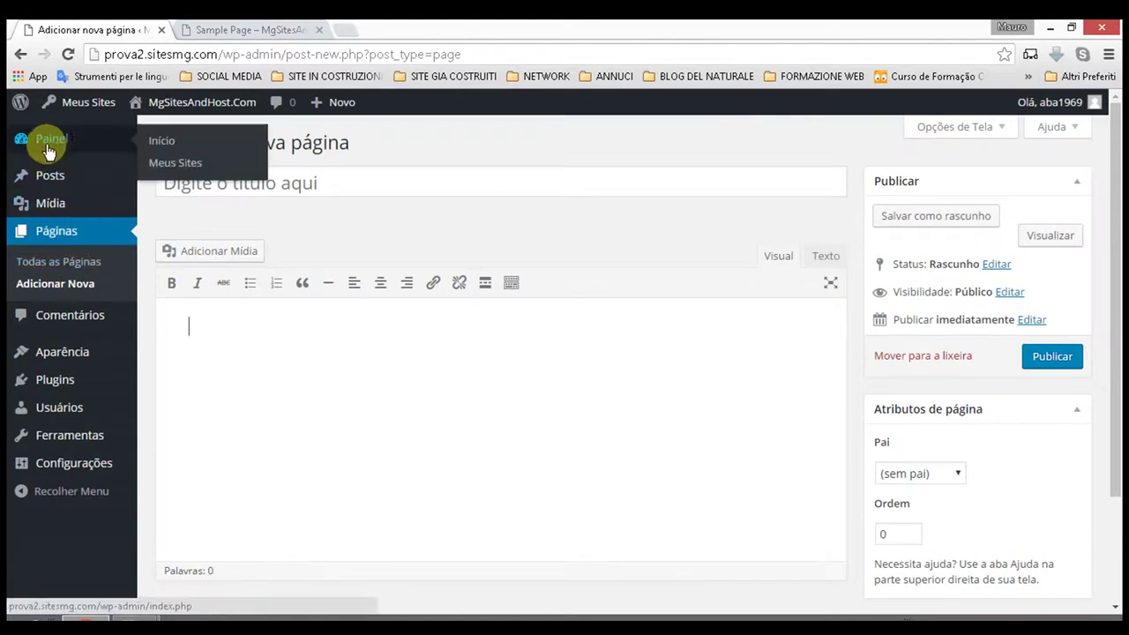
click(167, 148)
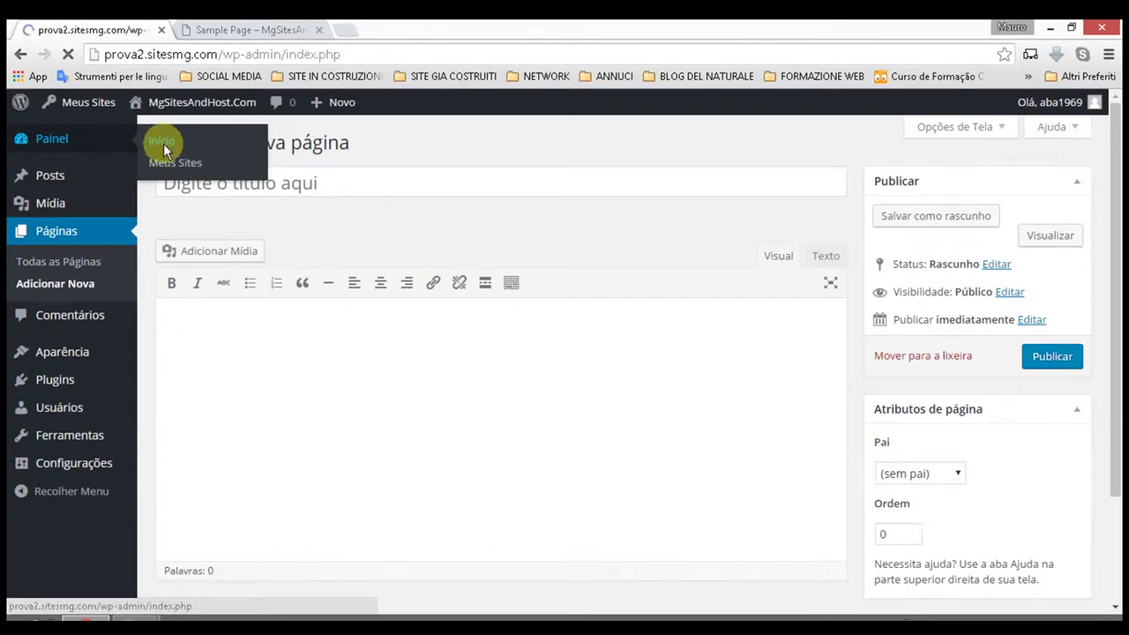
Open the site's menu editor and save Menu 1 with the Home and Sample Page items
mouse_move(73, 362)
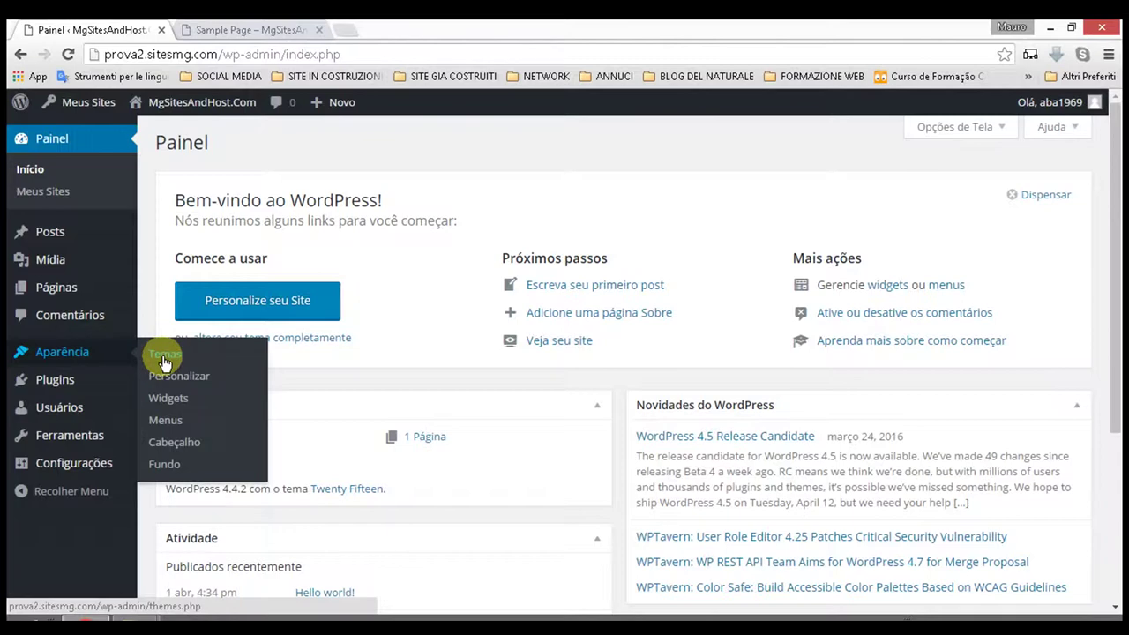
click(163, 421)
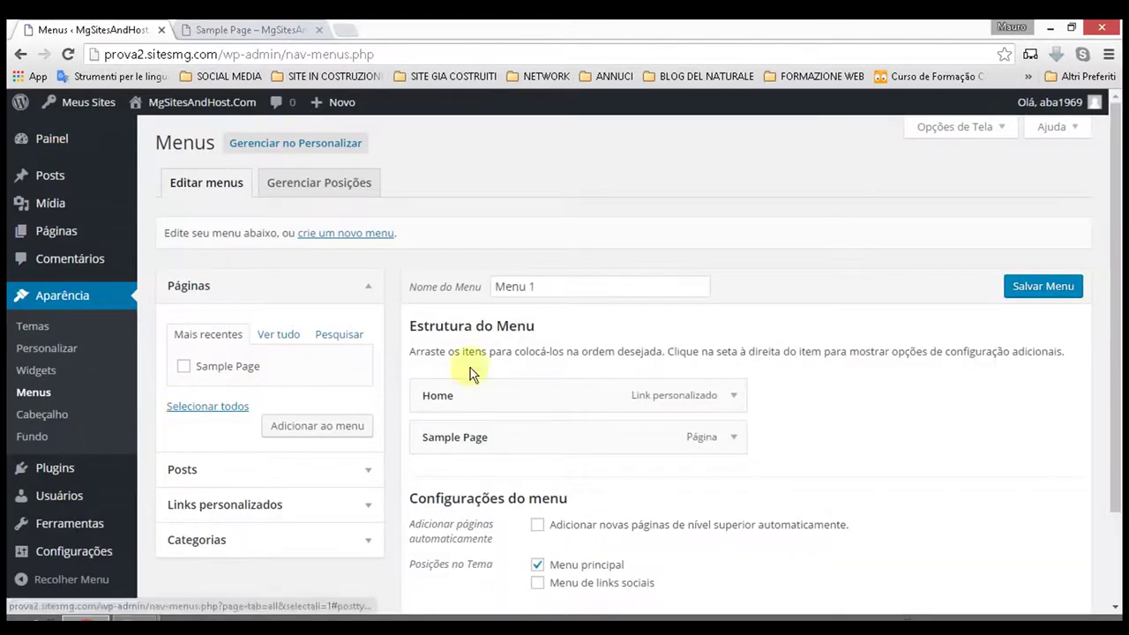
click(552, 285)
scroll(500, 362, down, 3)
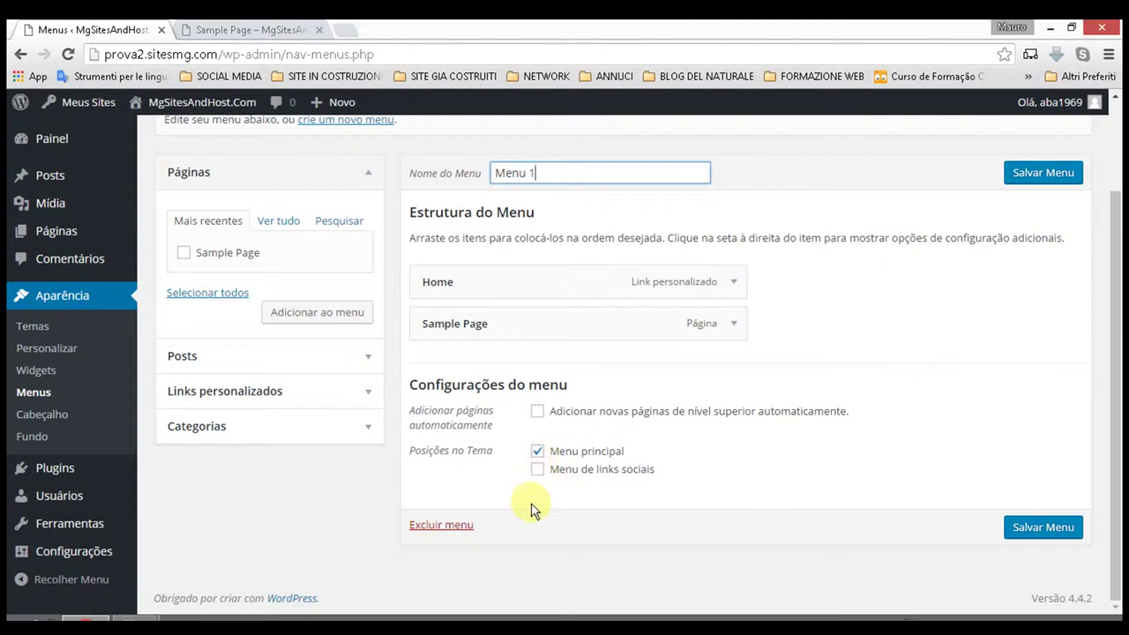
click(1041, 172)
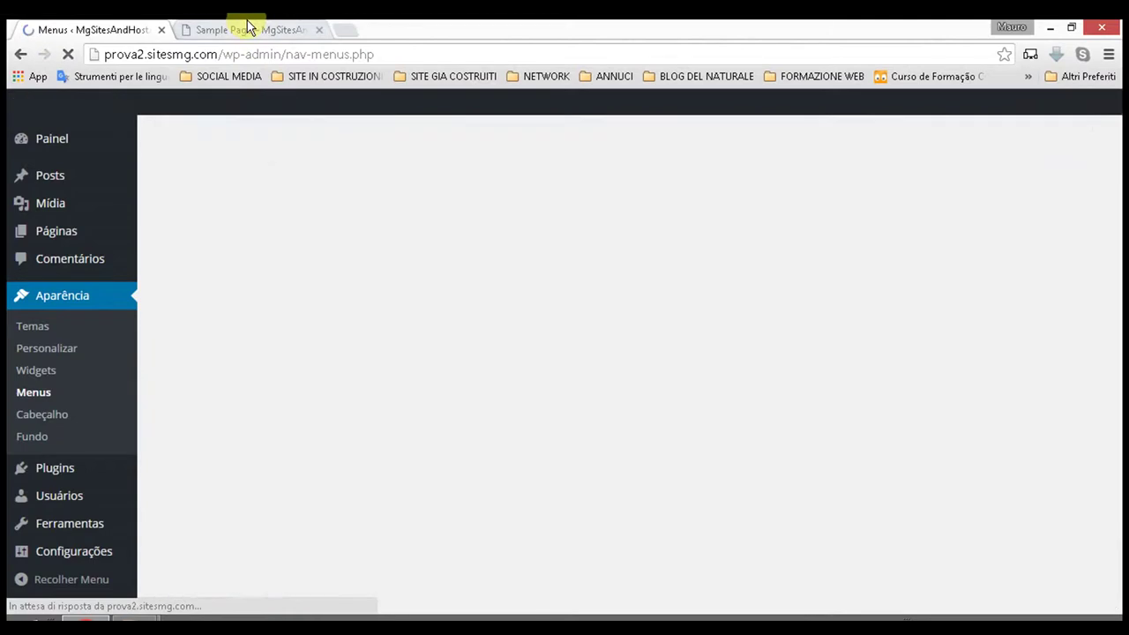
Reload the published Sample Page to check its navigation links, and return to the structure and settings of Menu 1
click(247, 29)
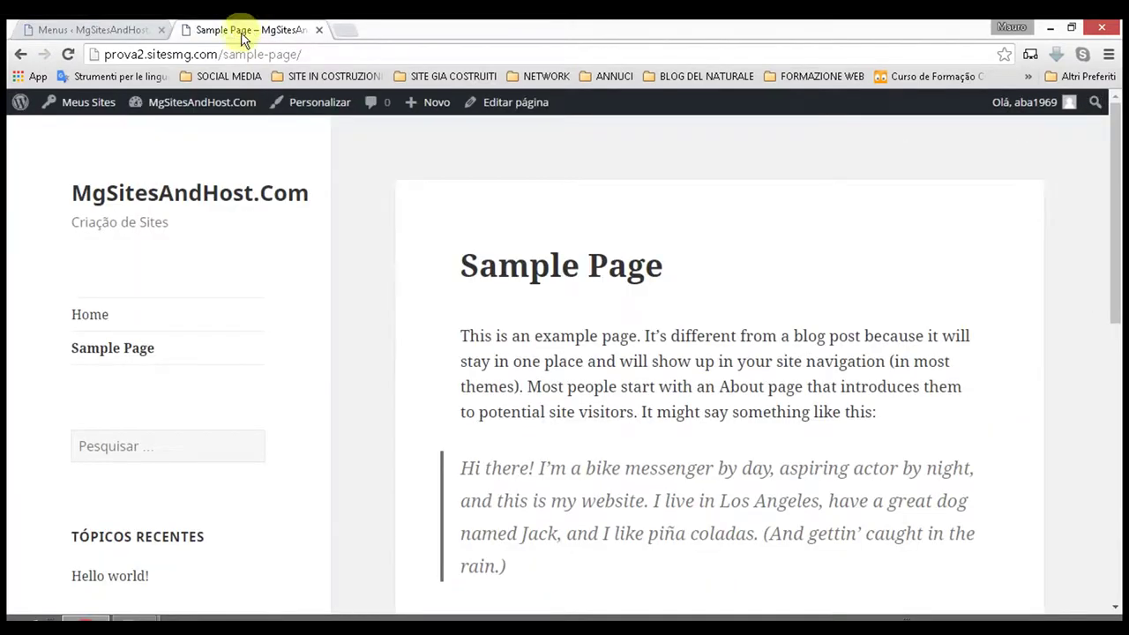
click(67, 54)
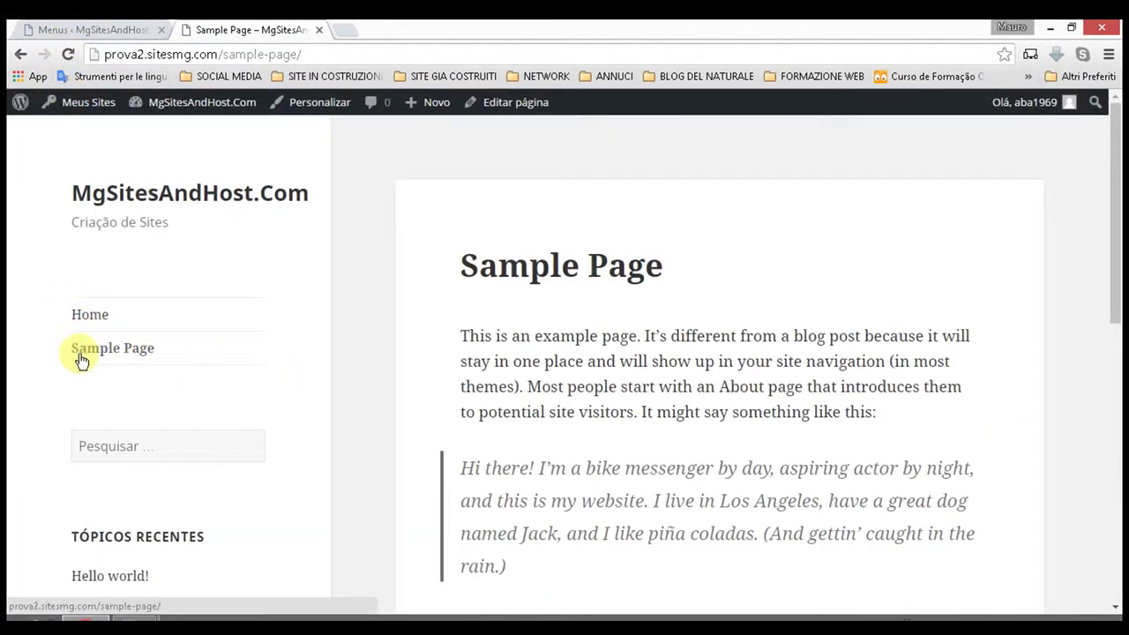
click(81, 29)
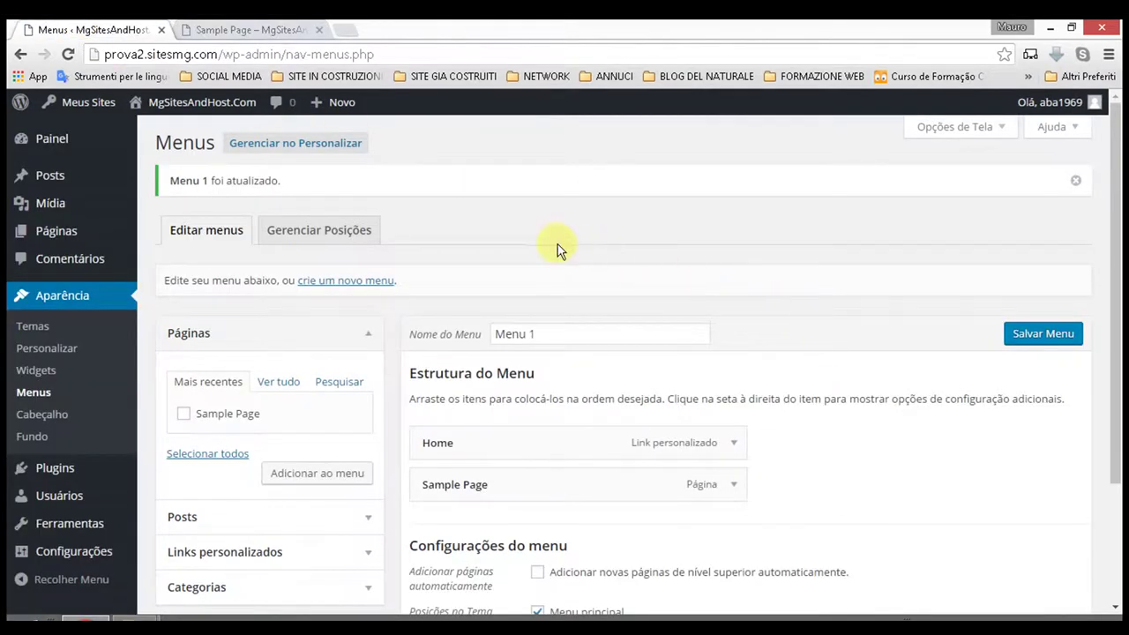
scroll(558, 244, down, 3)
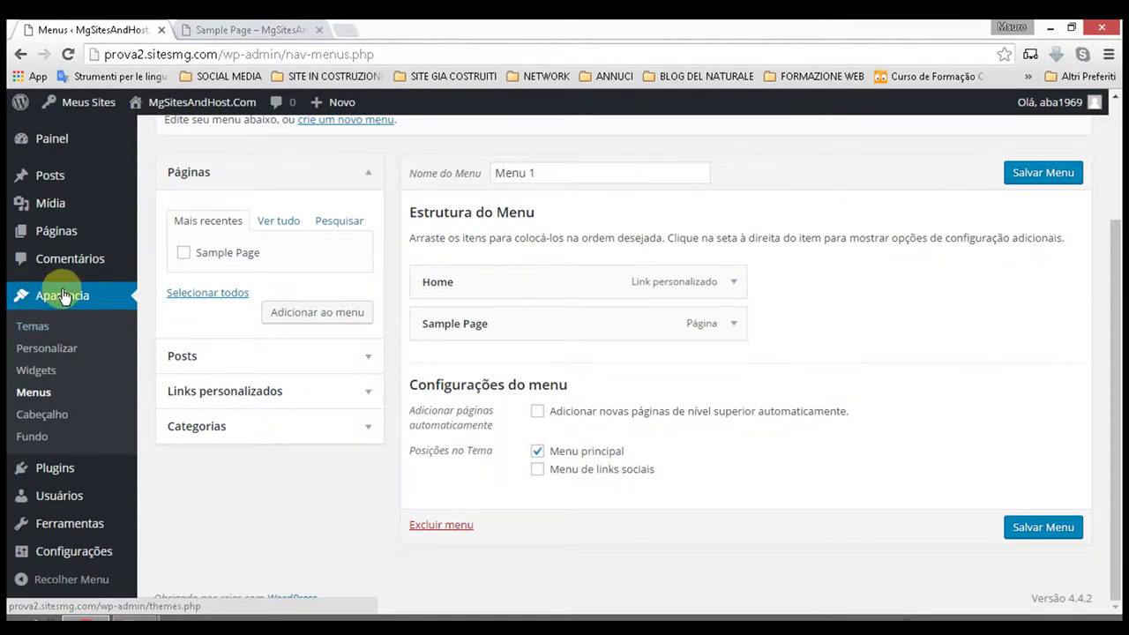
Examine the customizer's background image settings alongside the published Sample Page, and leave the customizer without selecting an image
click(33, 438)
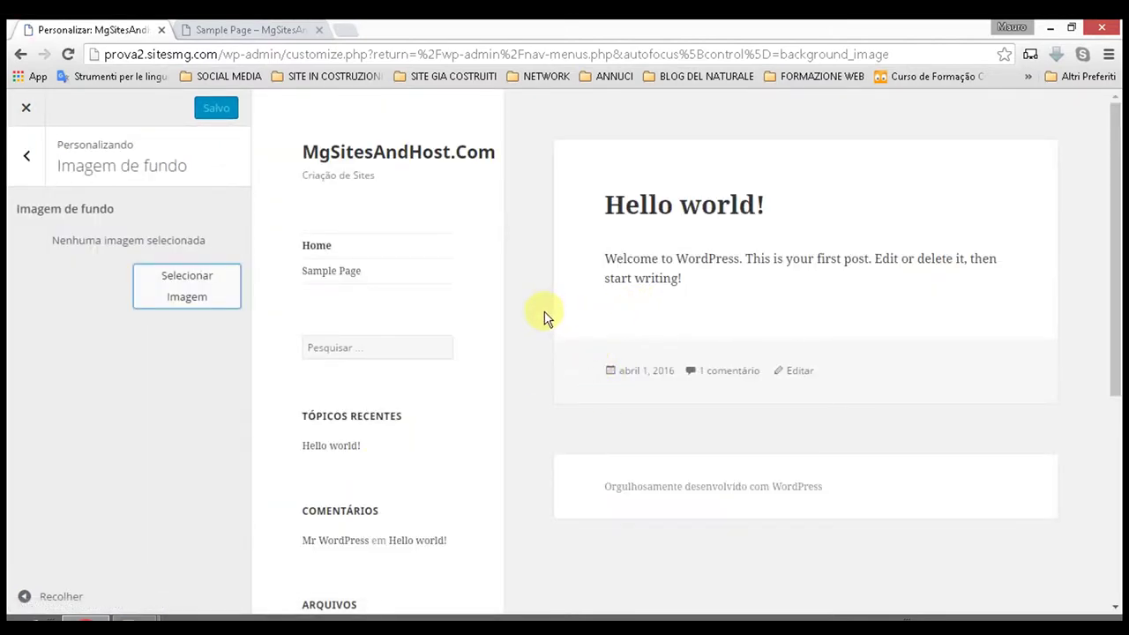
scroll(542, 322, down, 4)
scroll(541, 324, up, 4)
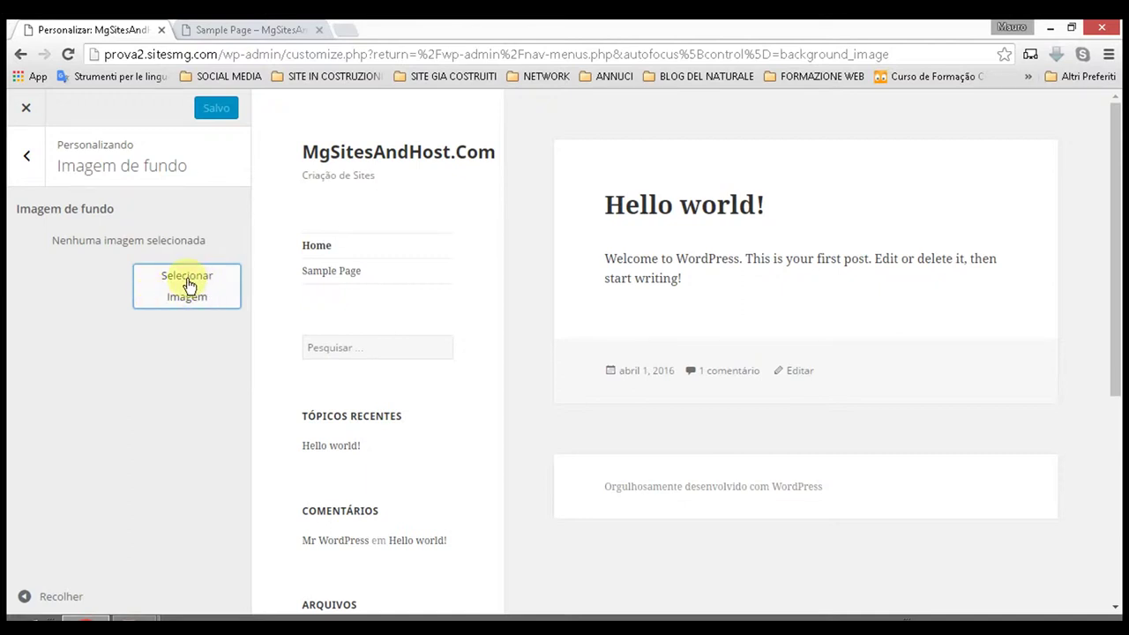
click(240, 30)
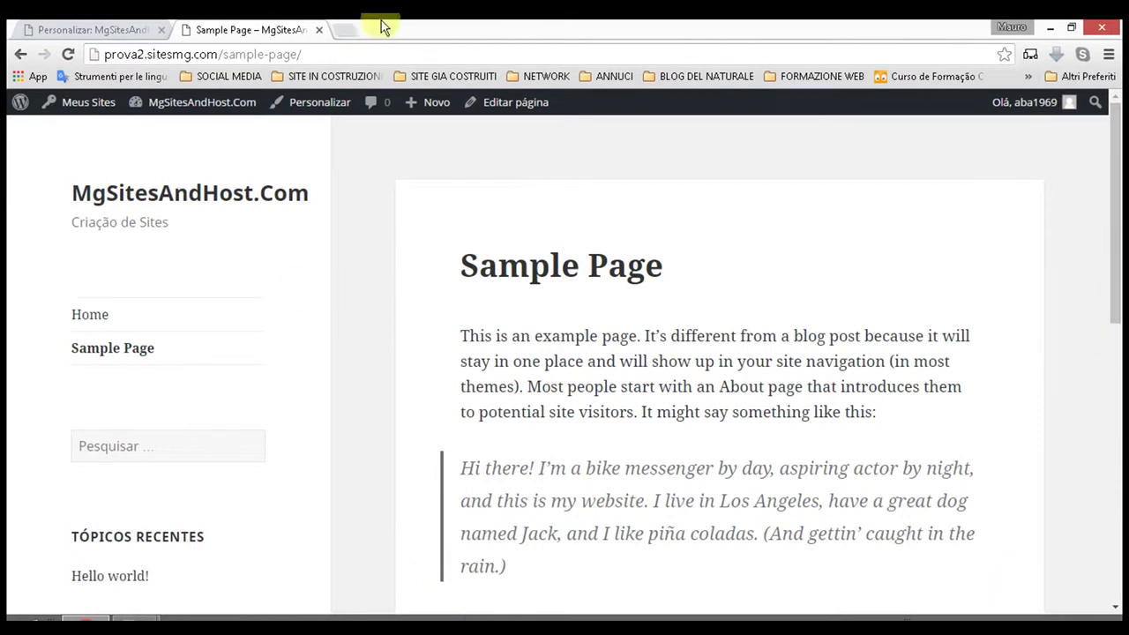
click(60, 27)
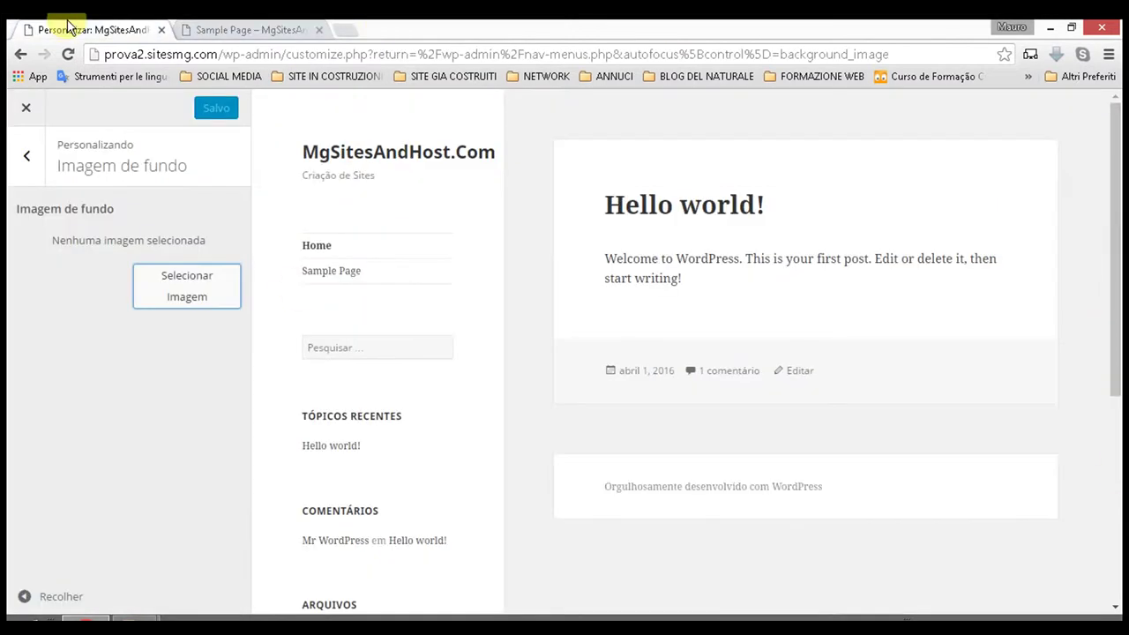
click(32, 157)
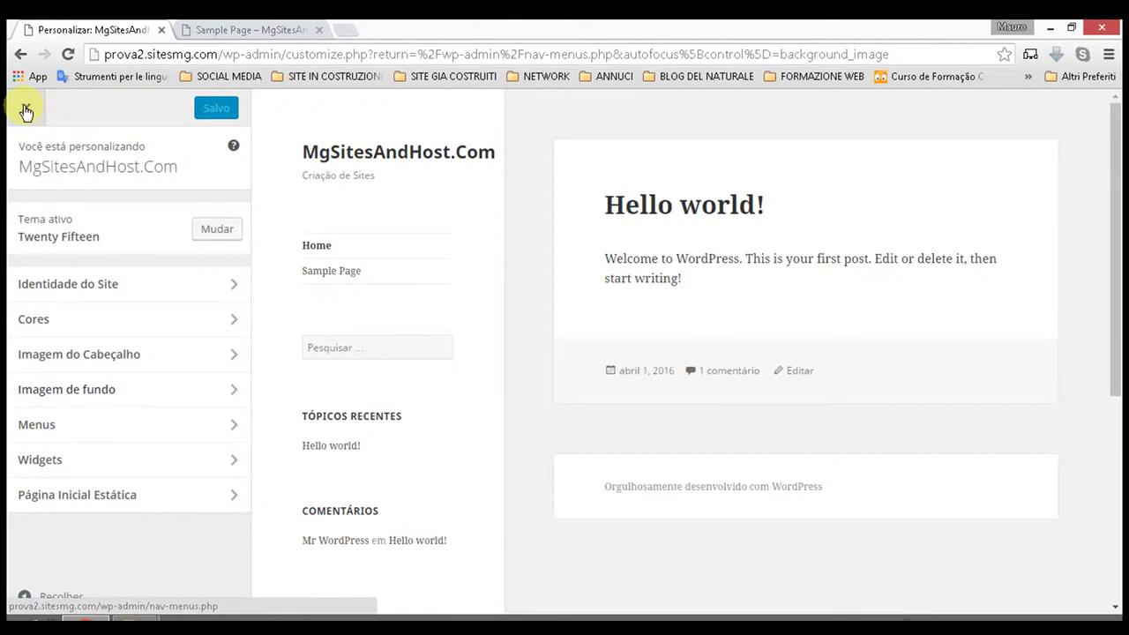
click(25, 109)
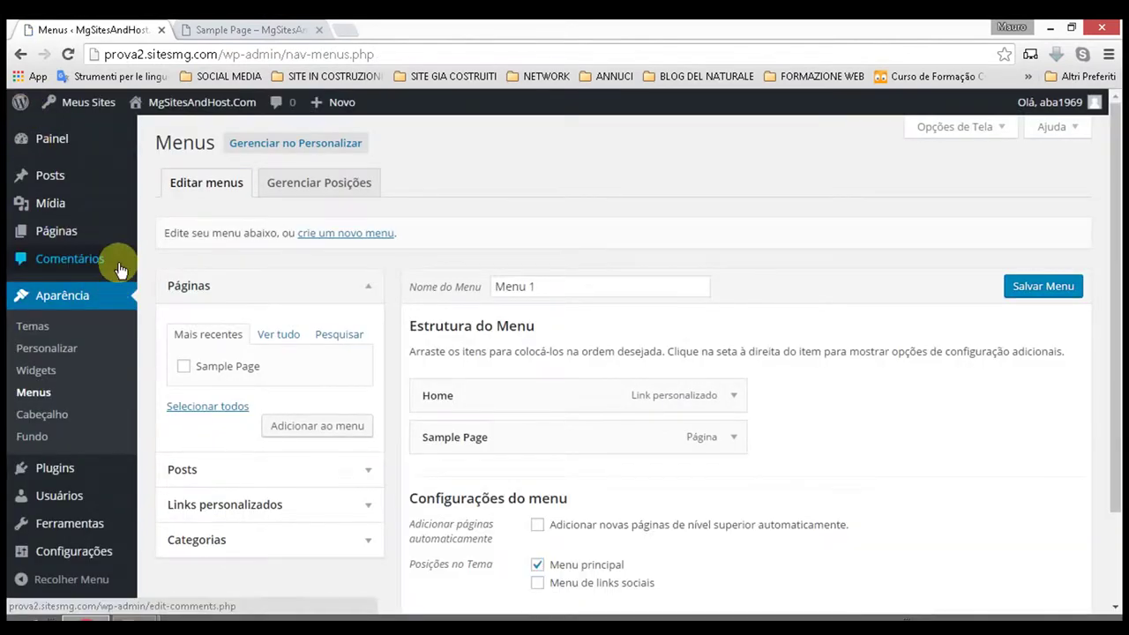
Open the customizer's Identidade do Site settings, examine the site title and description fields, and return to the section list without changes
click(32, 351)
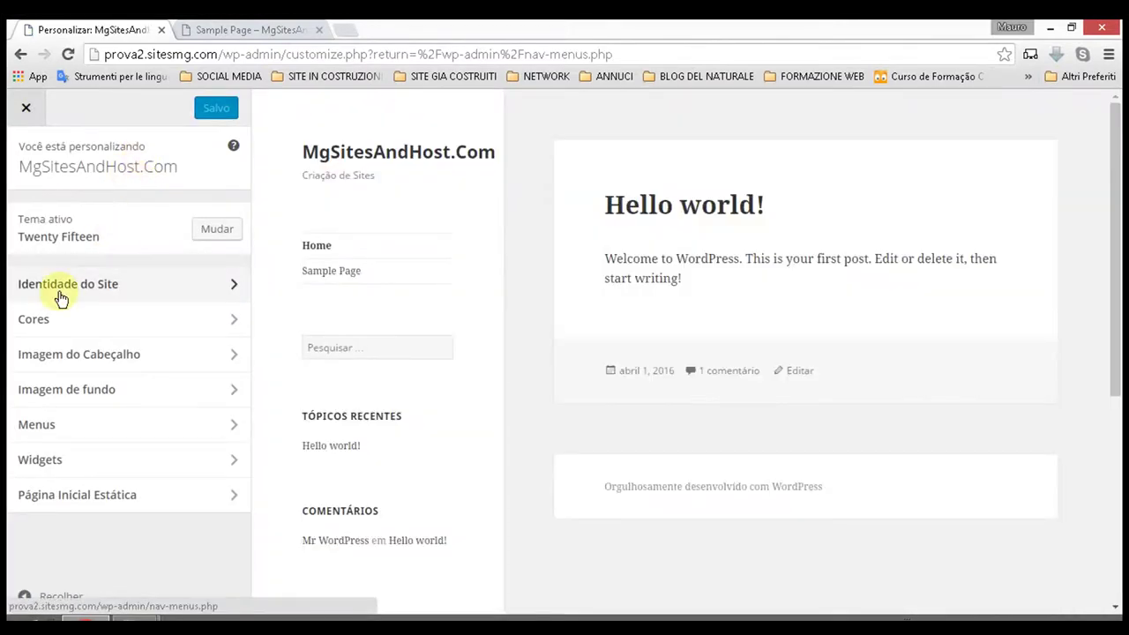
click(141, 289)
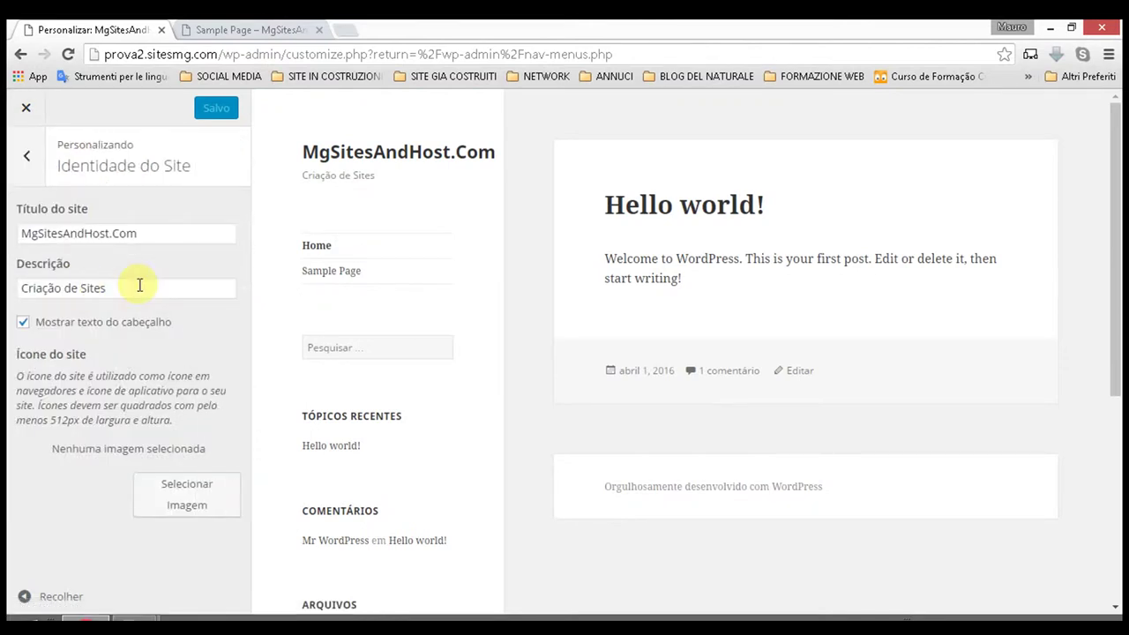
click(156, 231)
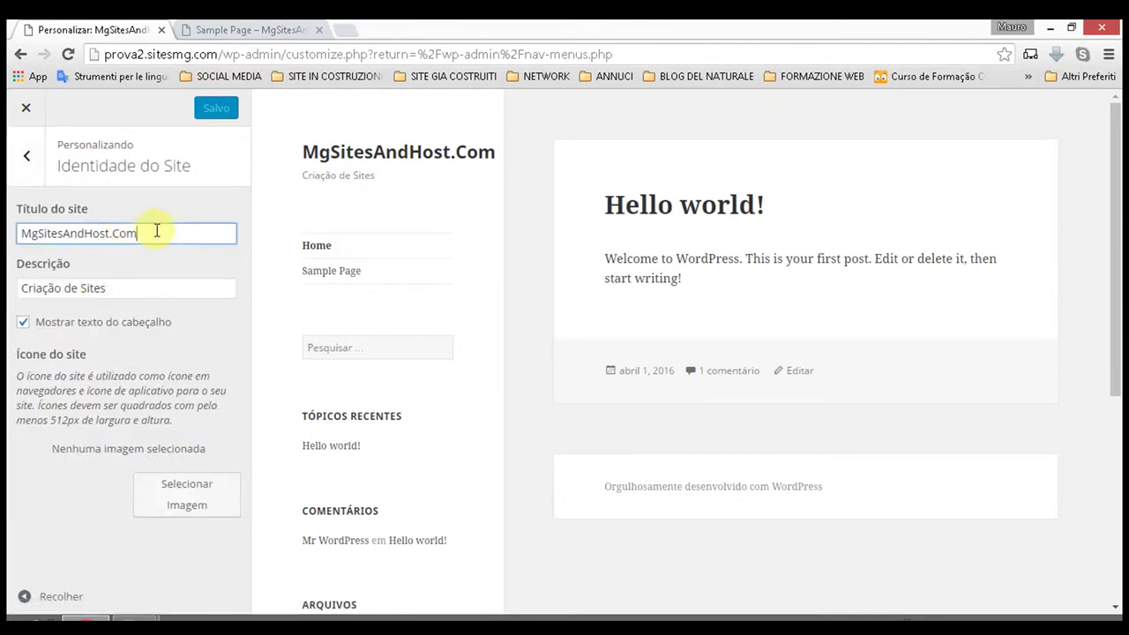
click(126, 287)
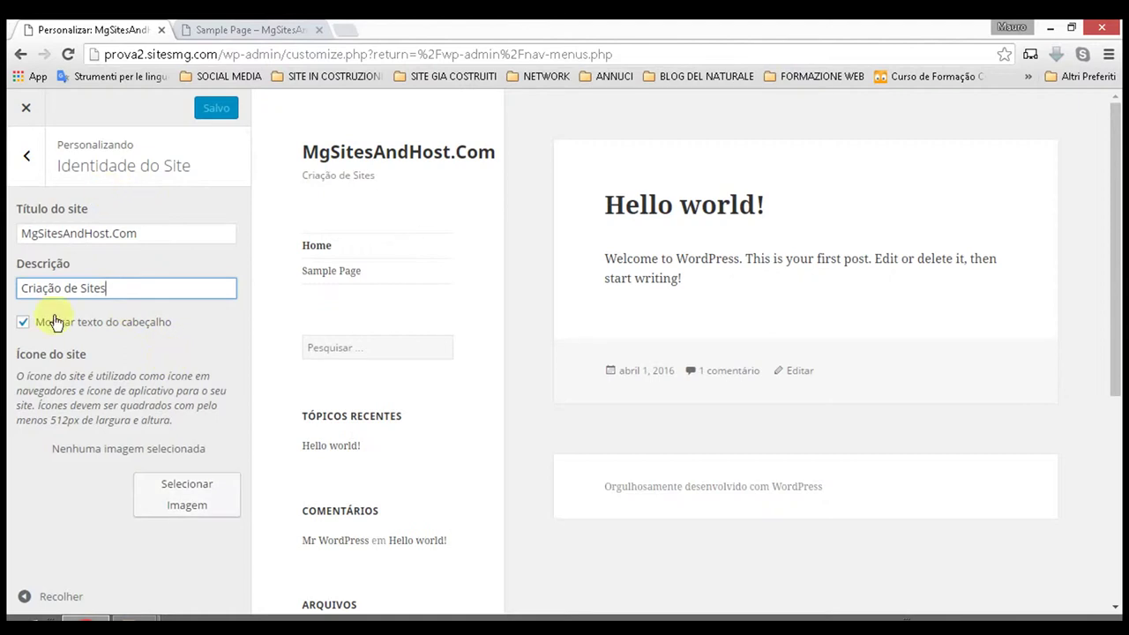
click(29, 160)
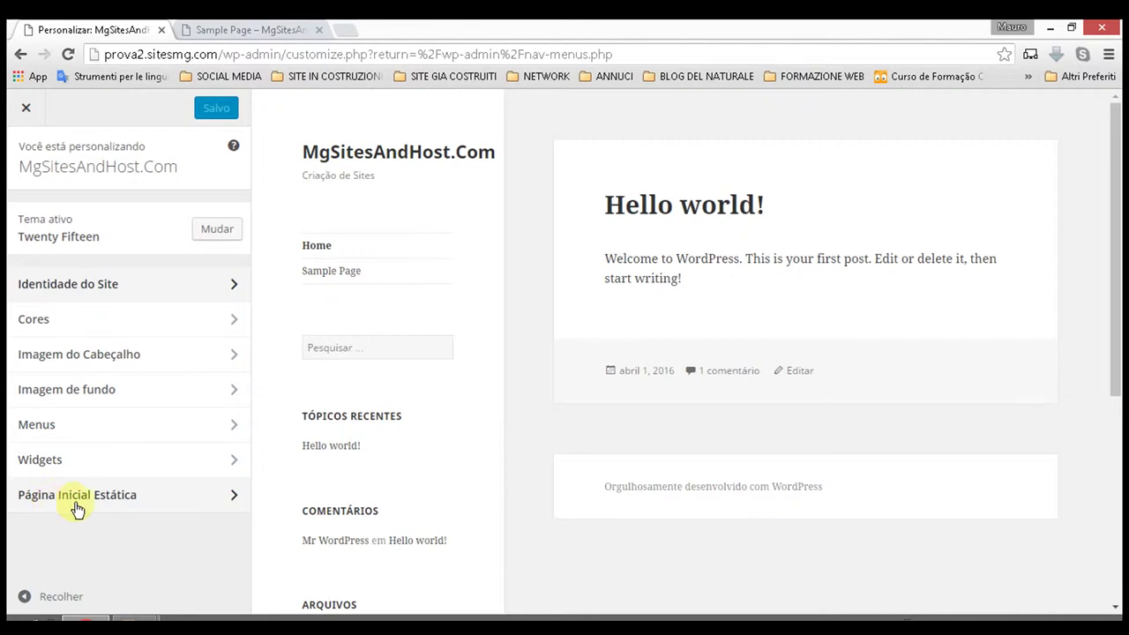
Set the front page to show Uma página estática with no page selected, publish the change and leave the customizer
click(206, 496)
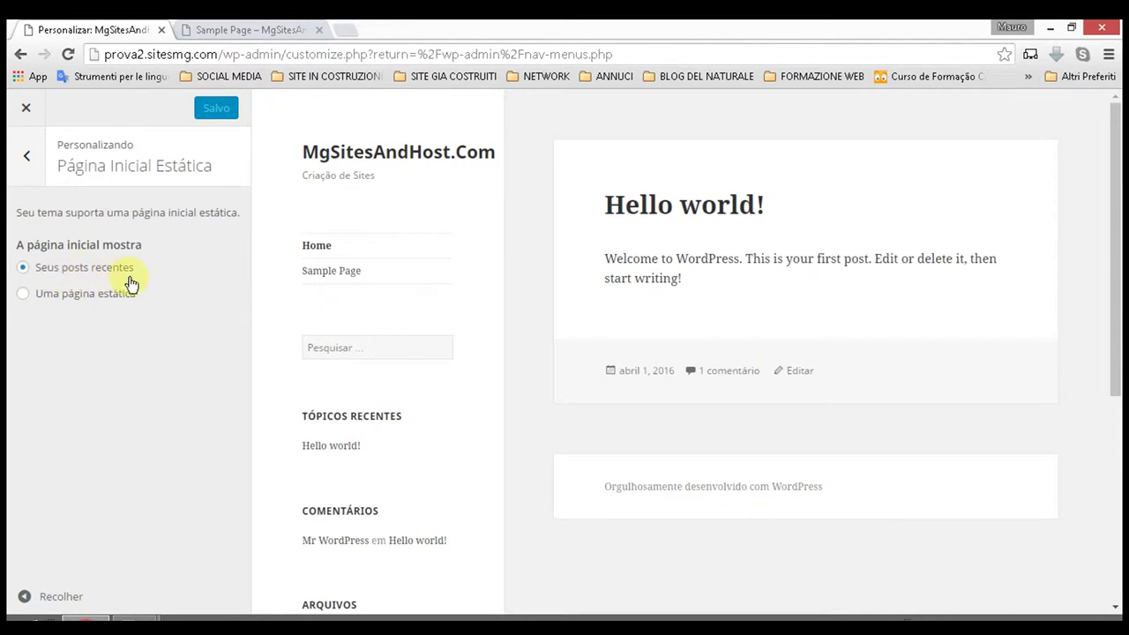
click(44, 302)
click(71, 361)
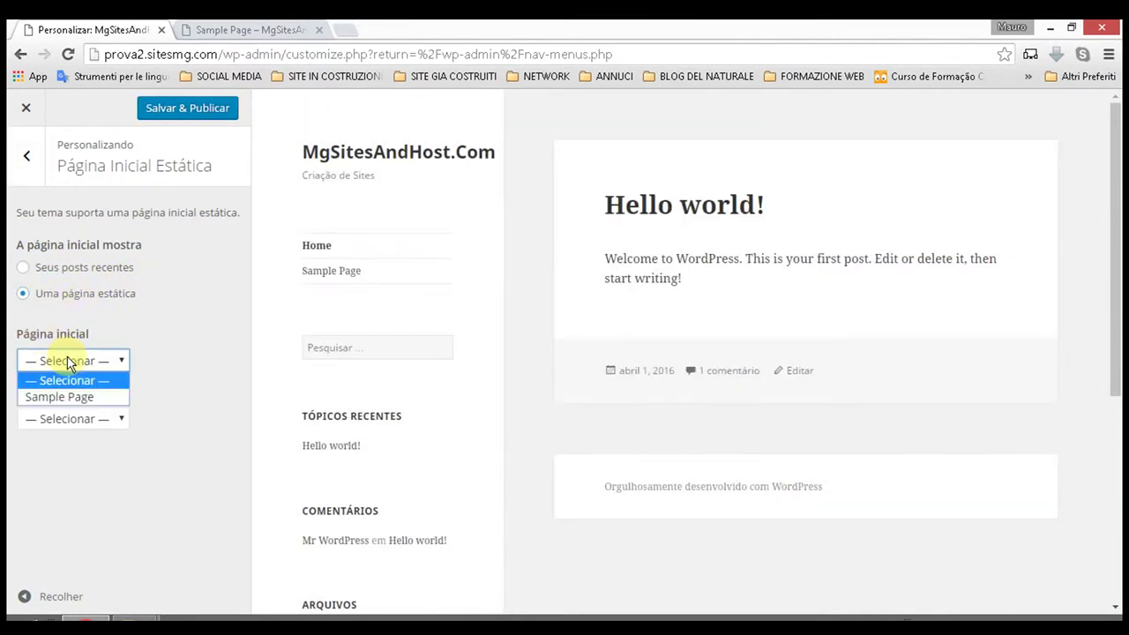
click(22, 377)
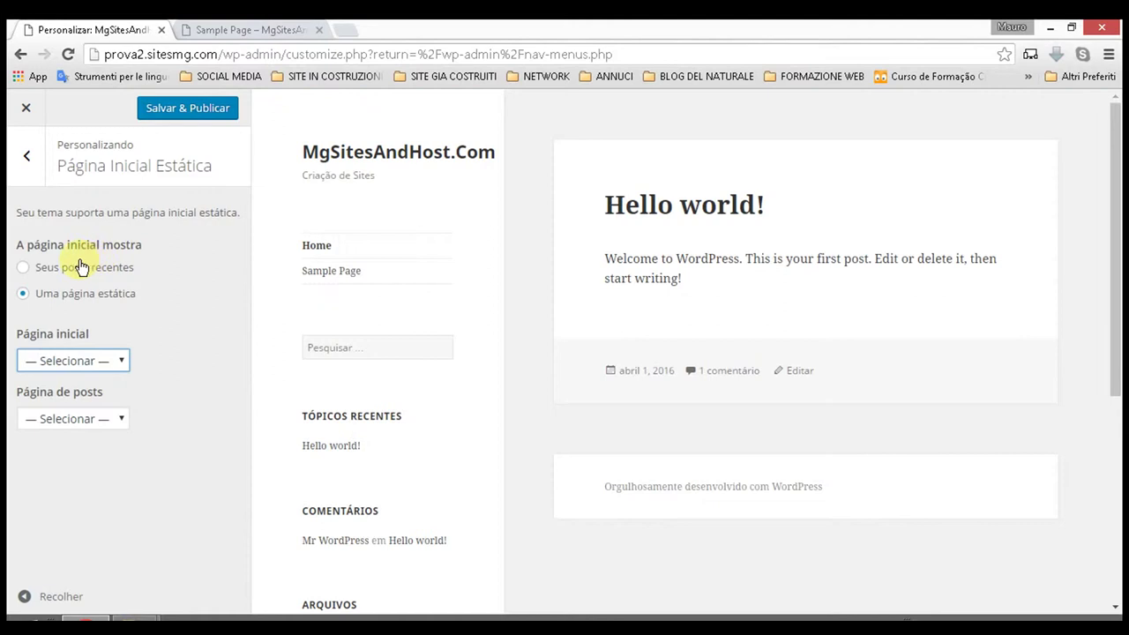
click(184, 118)
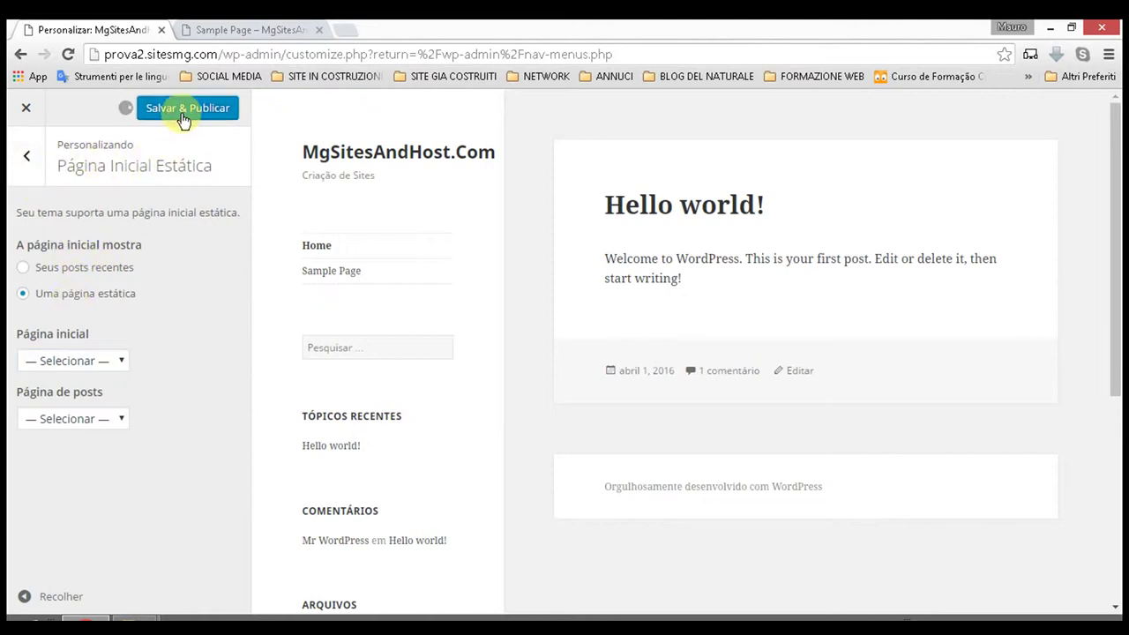
click(27, 110)
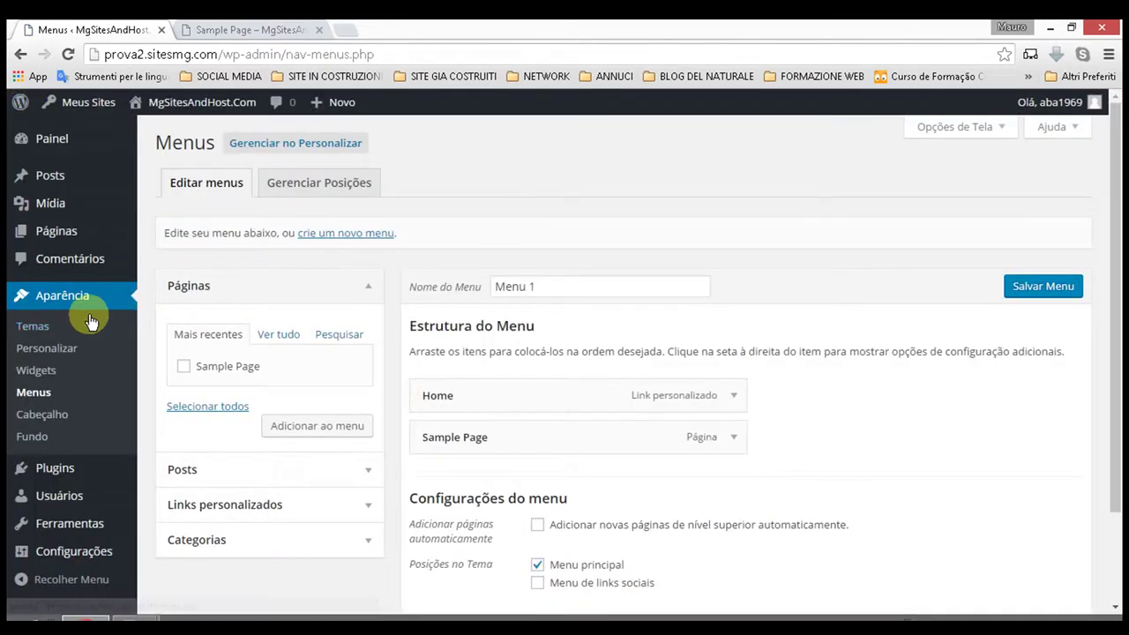
Open the site's widget management and compare the Área de widgets entries with the sidebar of the published Sample Page
click(41, 370)
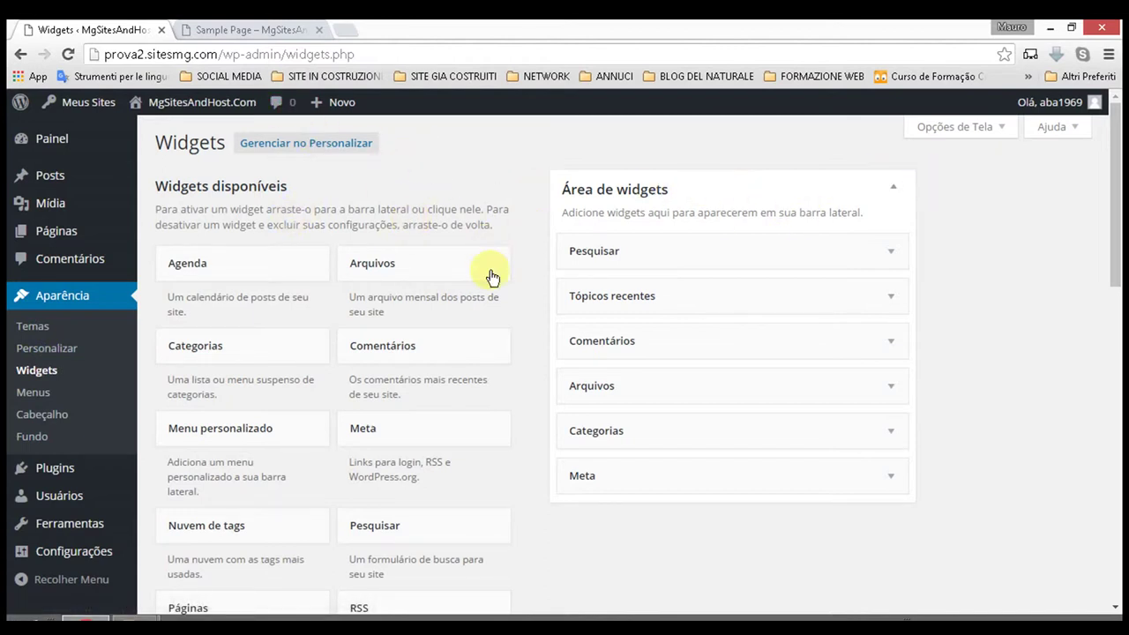
click(265, 30)
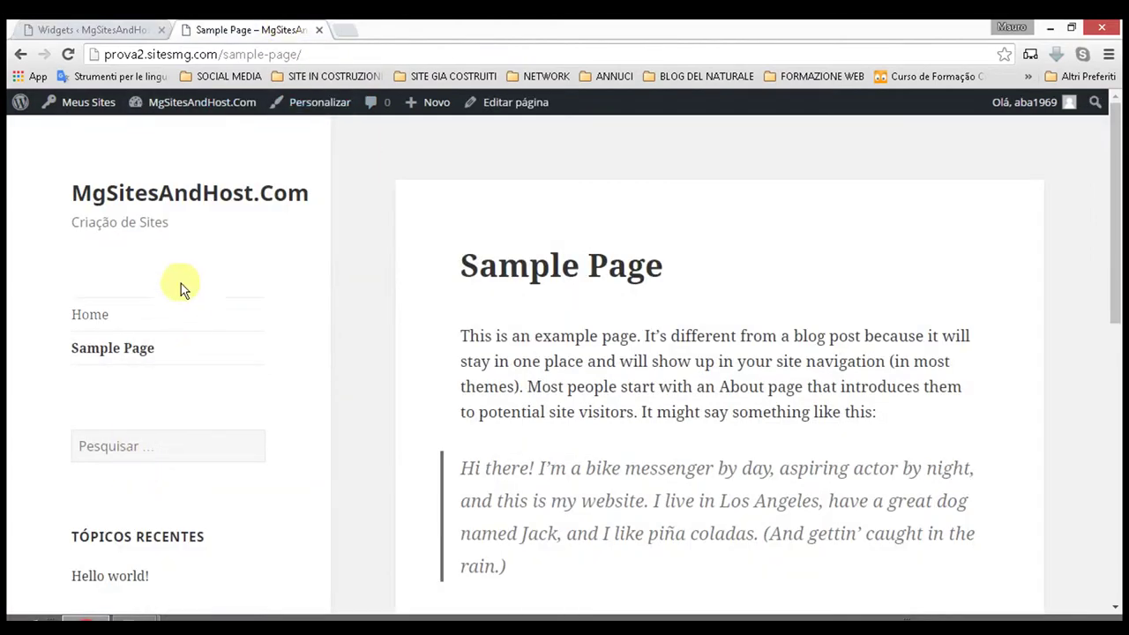
scroll(114, 389, down, 5)
scroll(116, 408, down, 3)
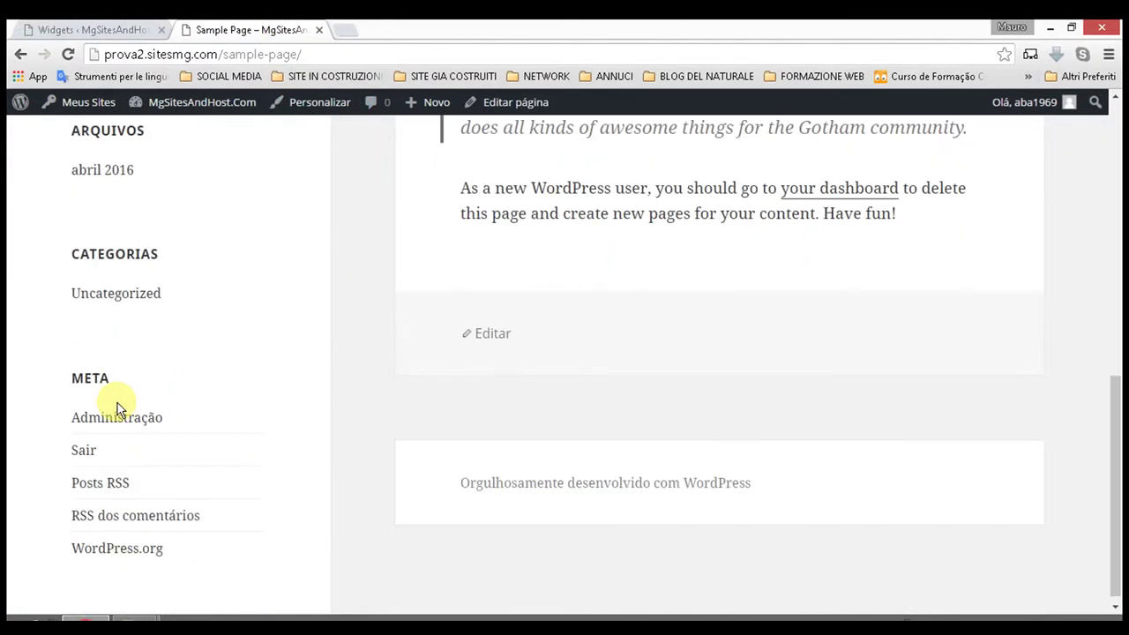
scroll(116, 408, up, 6)
scroll(114, 408, up, 2)
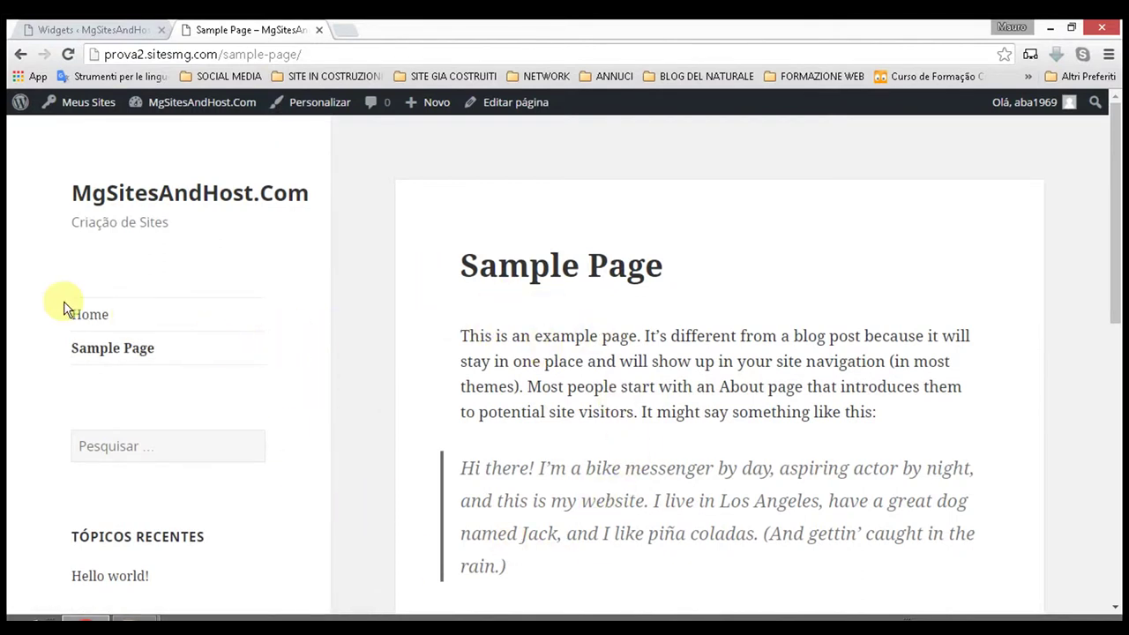
Return to the Widgets admin page and examine its available widgets and the unused Barra lateral inativa sections
click(79, 26)
scroll(247, 119, down, 10)
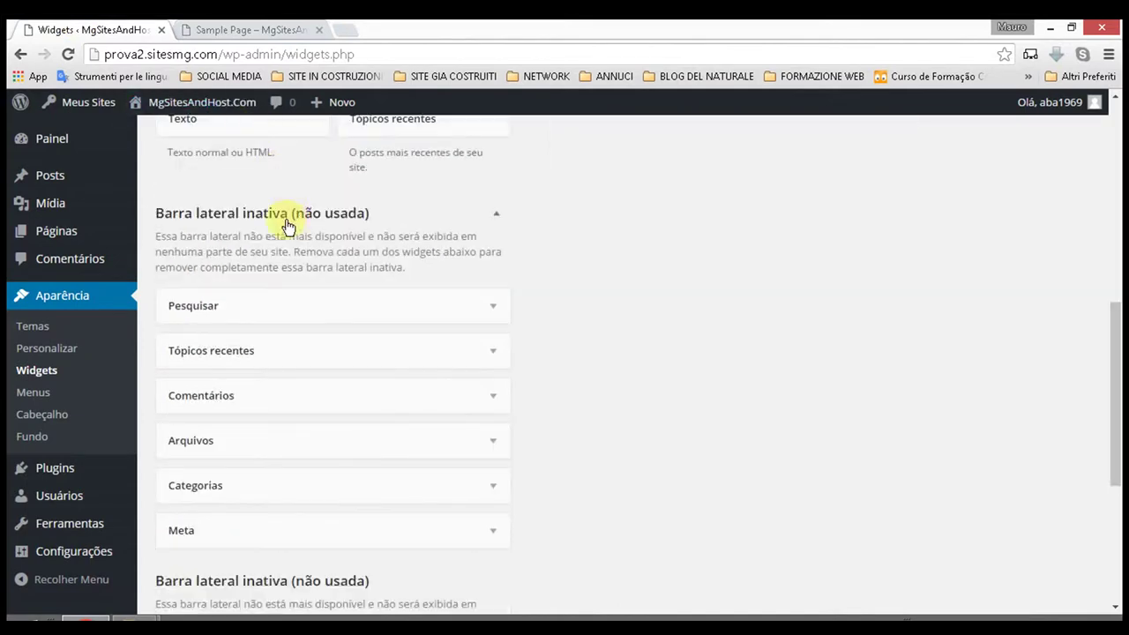
scroll(287, 216, down, 4)
click(289, 255)
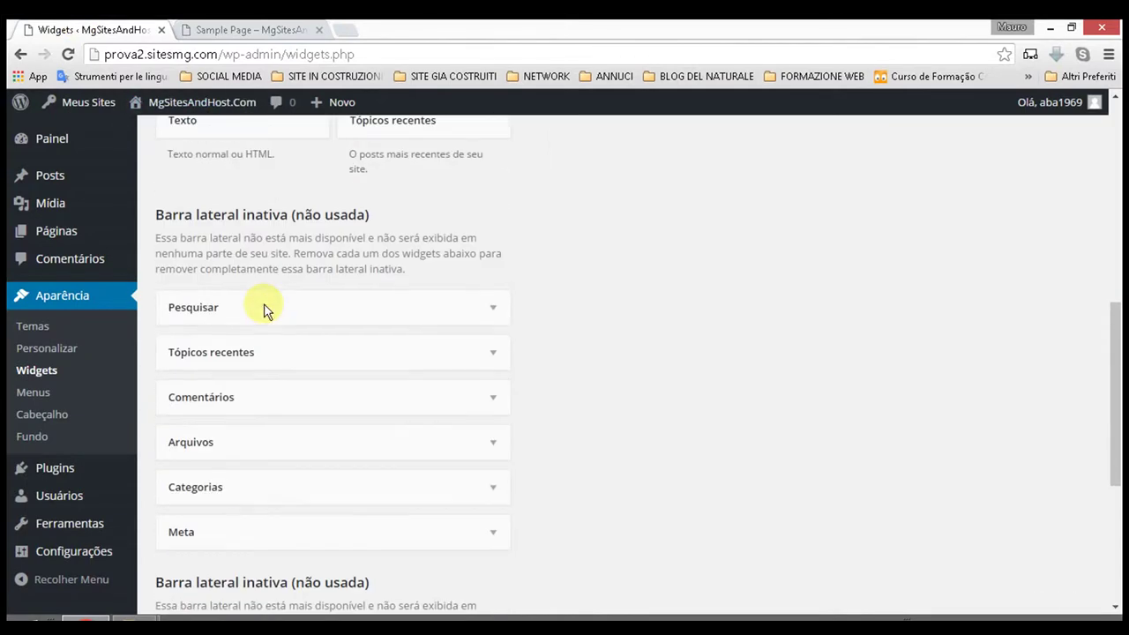
scroll(291, 304, up, 6)
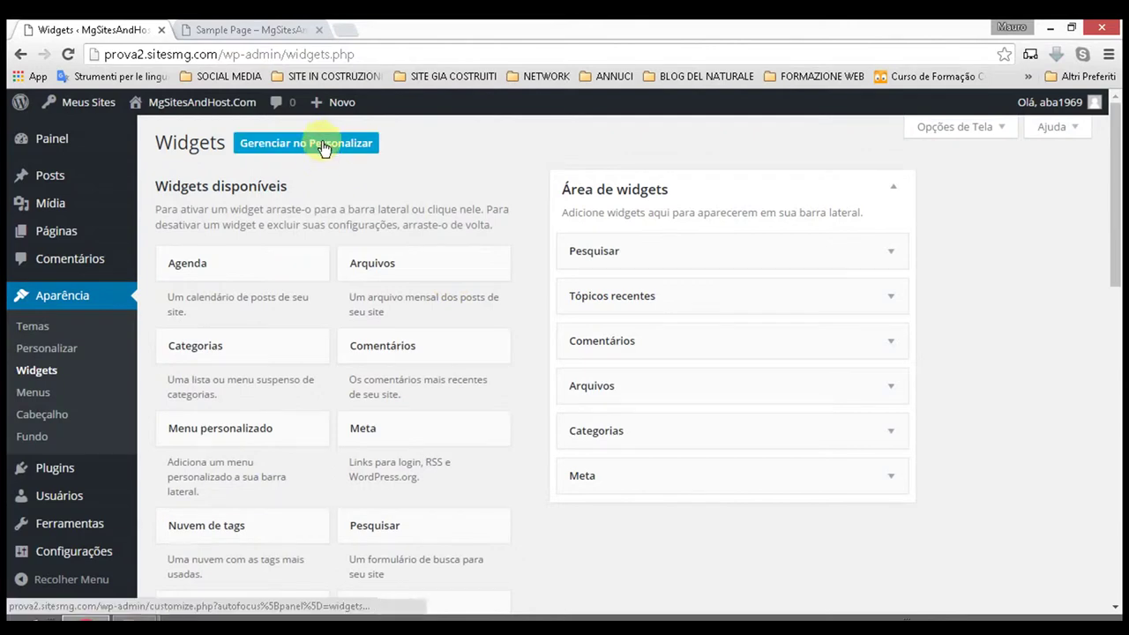
Examine the Área de widgets and the list of addable widgets in the customizer, and leave it without adding any
click(322, 146)
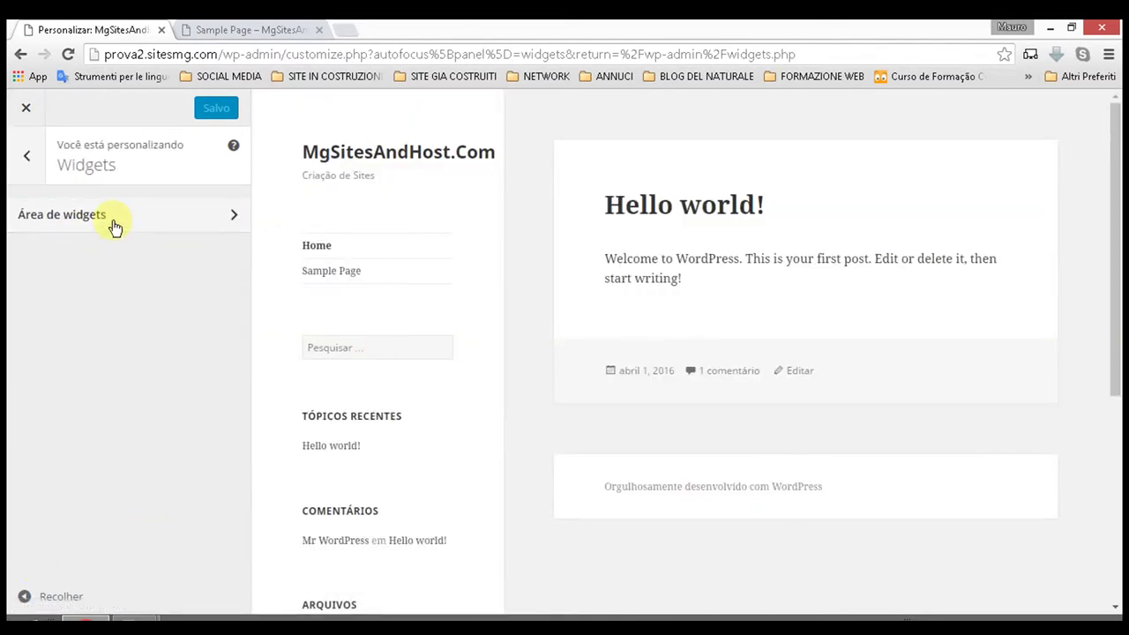
click(205, 221)
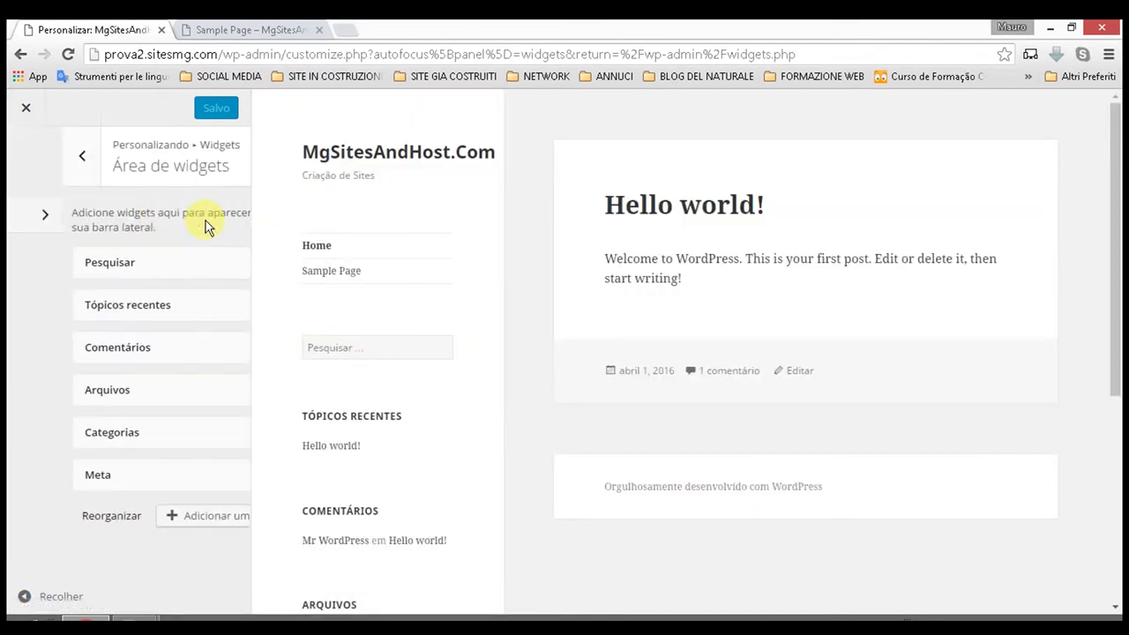
click(161, 521)
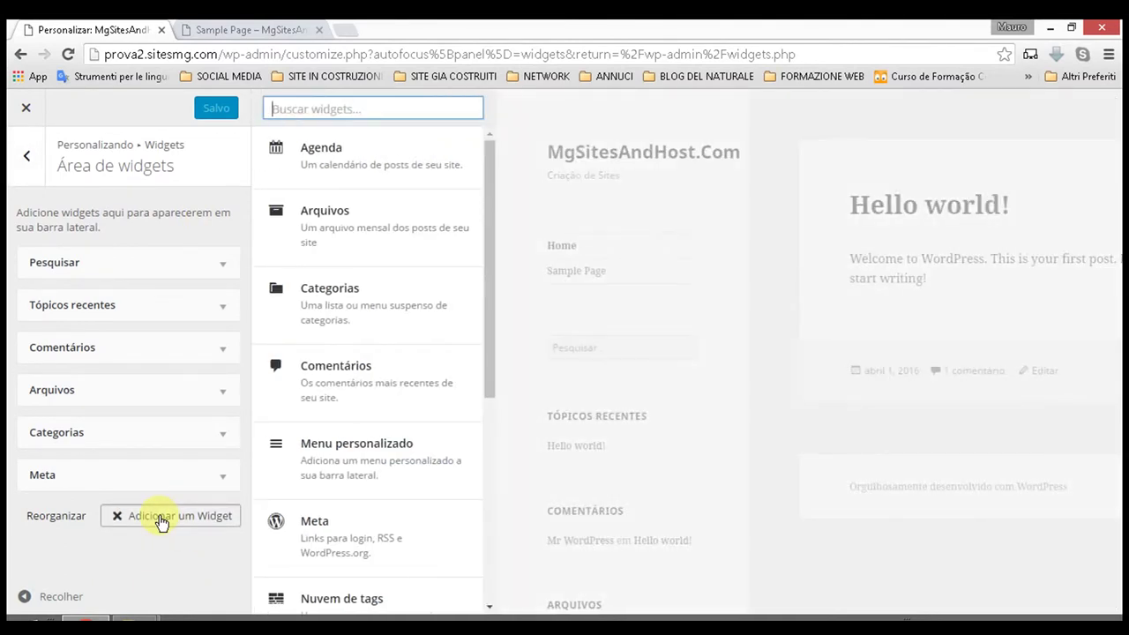
scroll(365, 181, down, 4)
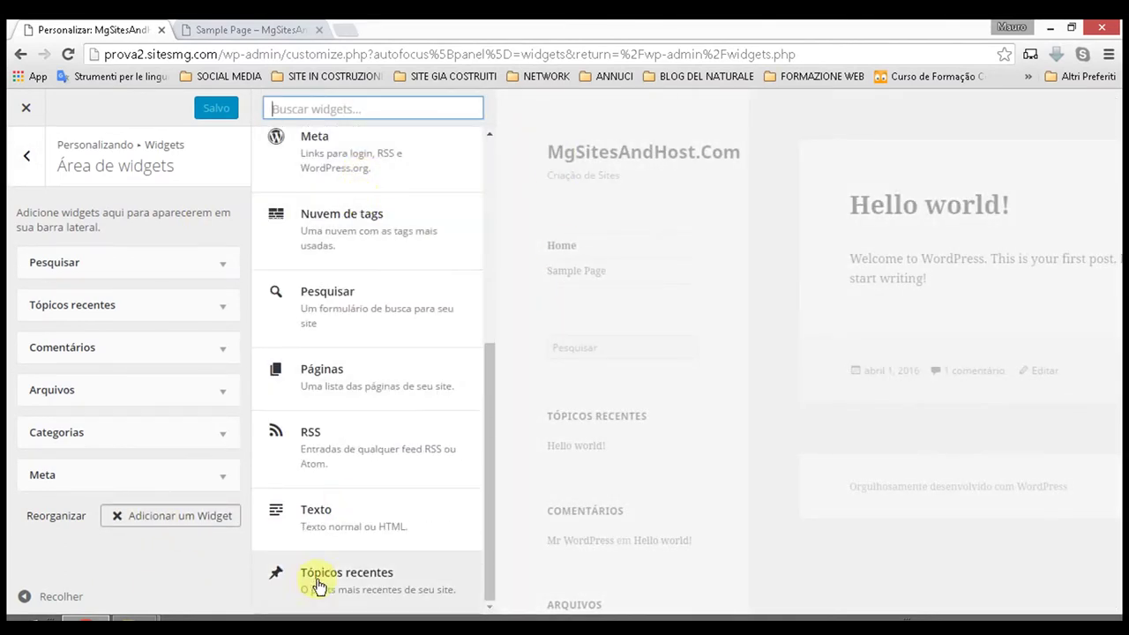
click(135, 521)
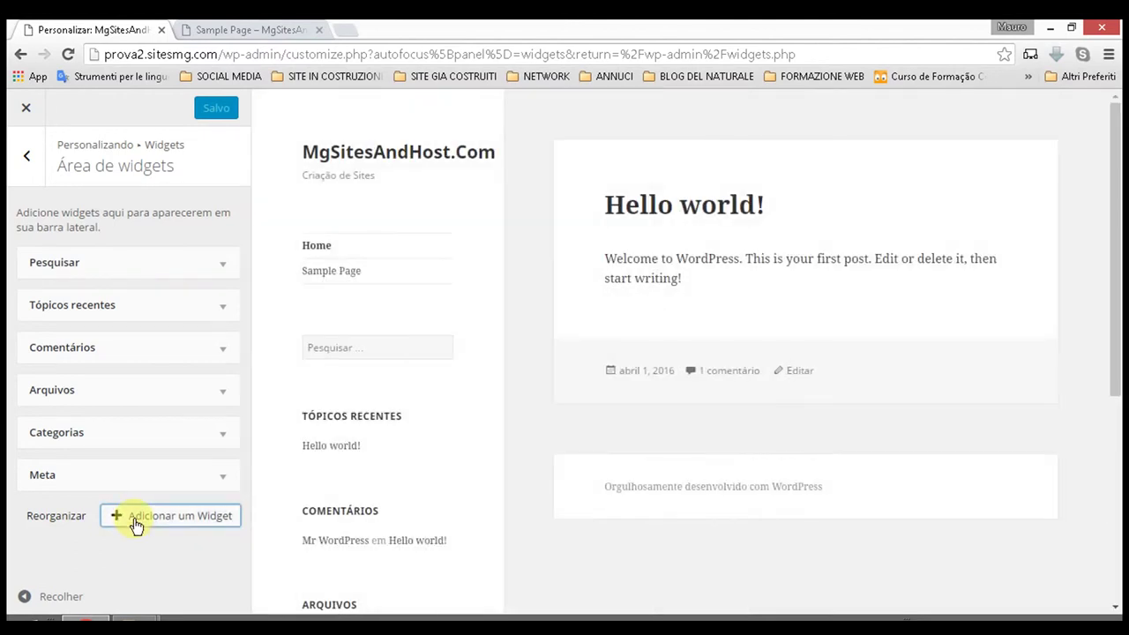
click(135, 521)
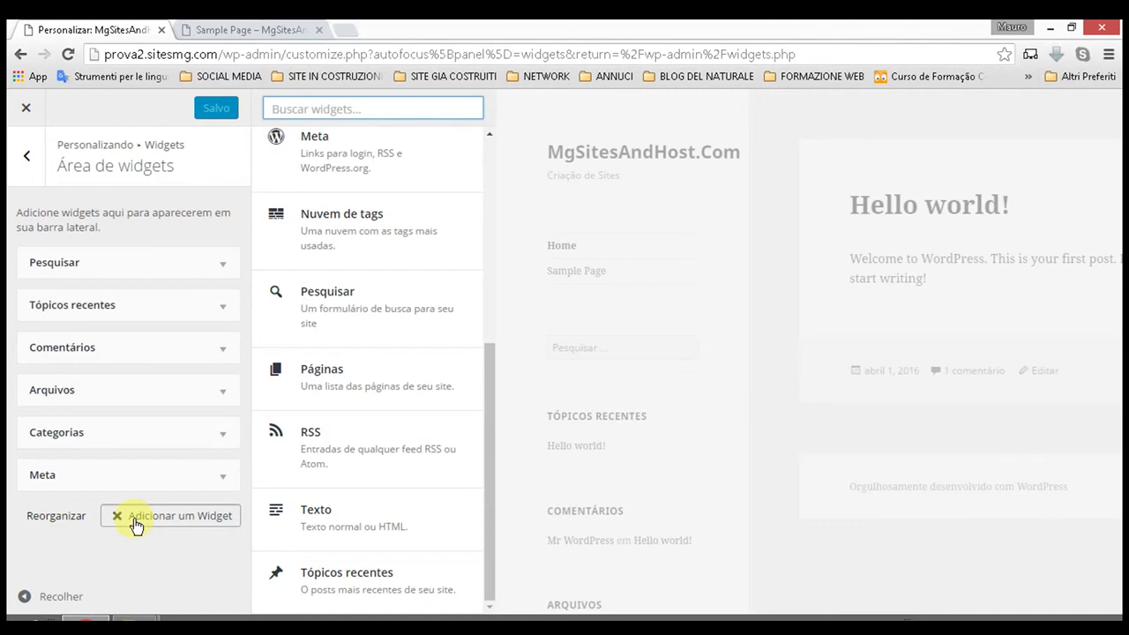
click(26, 111)
click(26, 111)
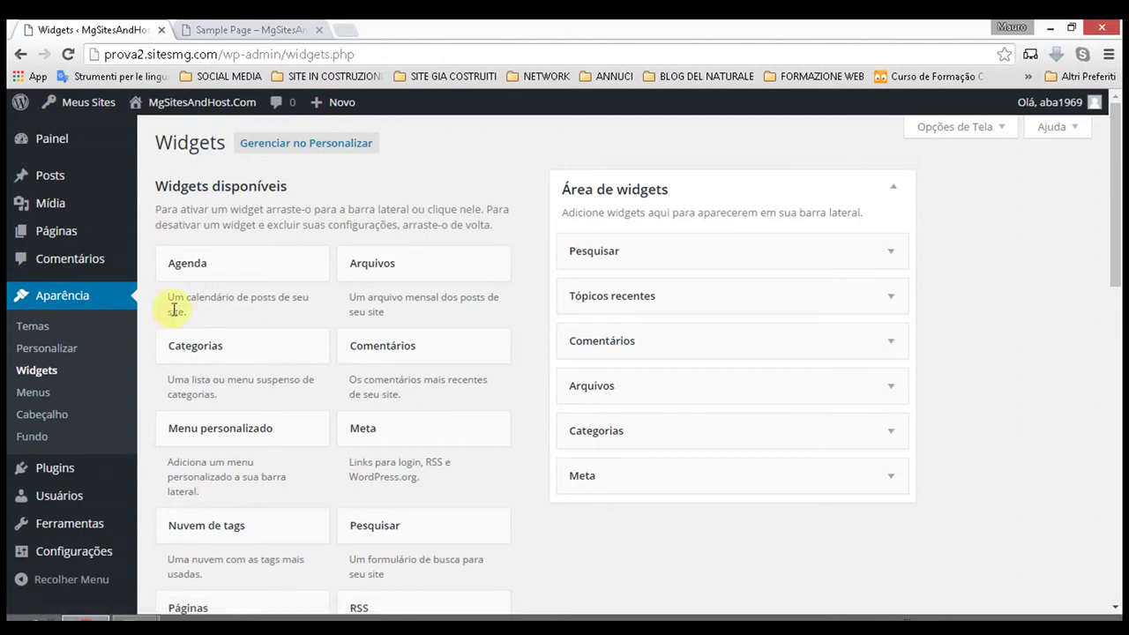
Review the inactive sidebars further down the Widgets admin page and reveal the options for managing posts
scroll(55, 319, down, 1)
scroll(55, 327, down, 7)
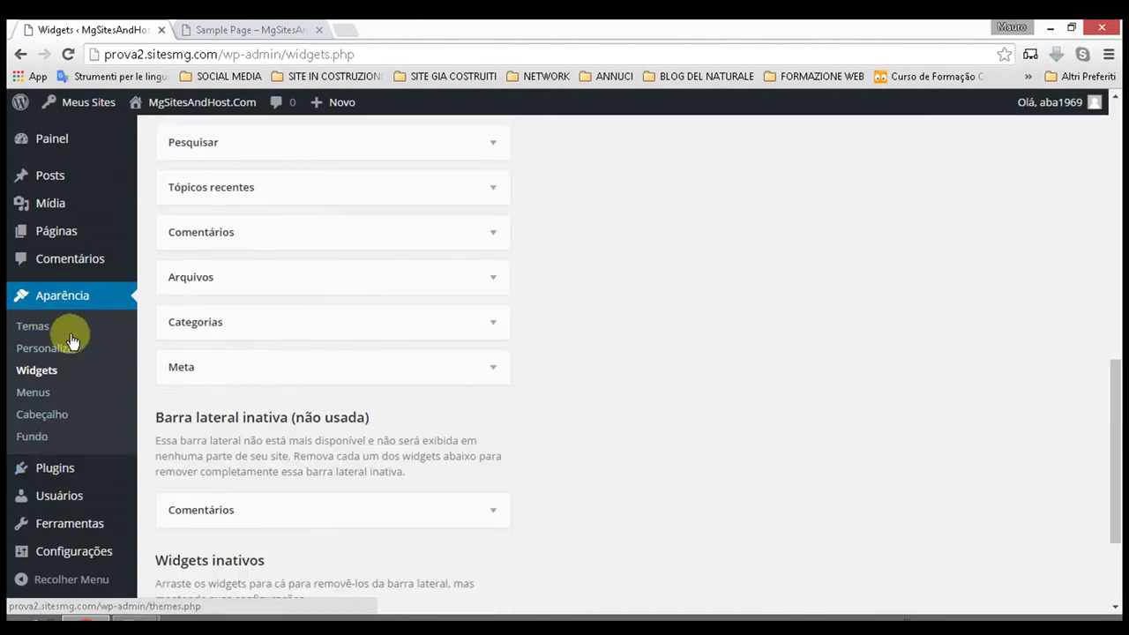
mouse_move(58, 181)
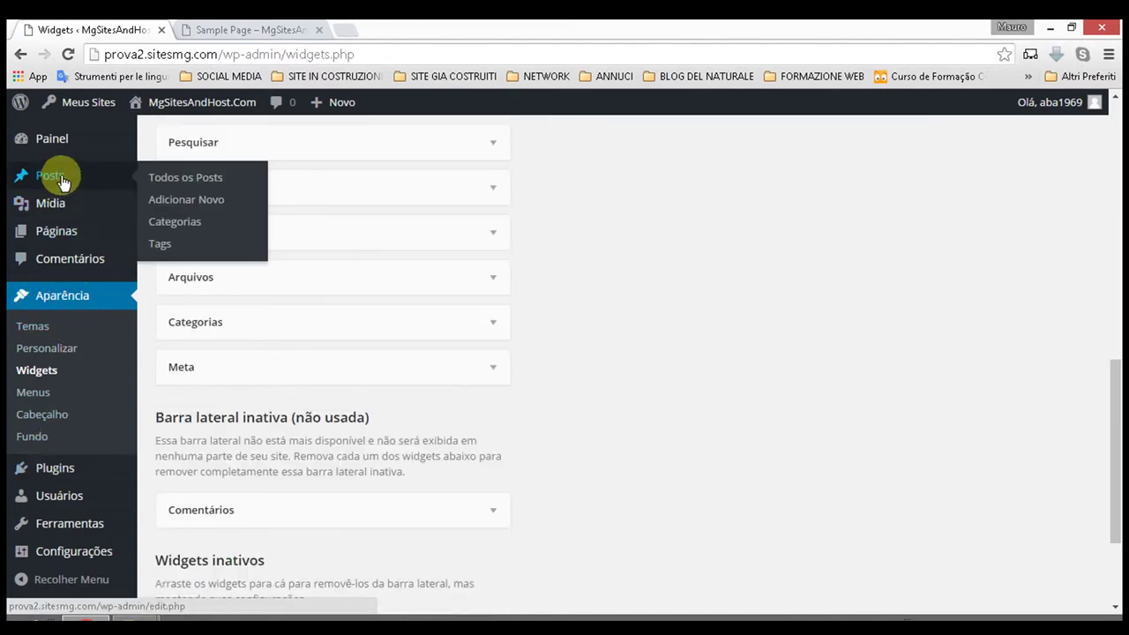